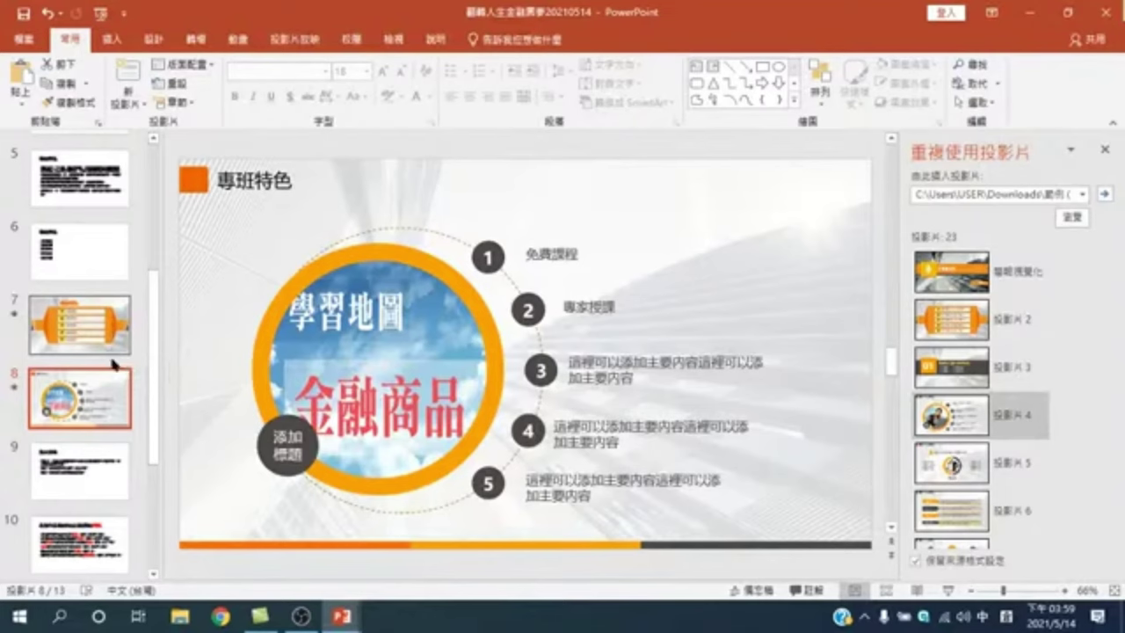
- Select slide 4's 專班緣起 body paragraph, then bring up File Explorer to find a template
scroll(93, 361, "up", 2)
left_click(78, 279)
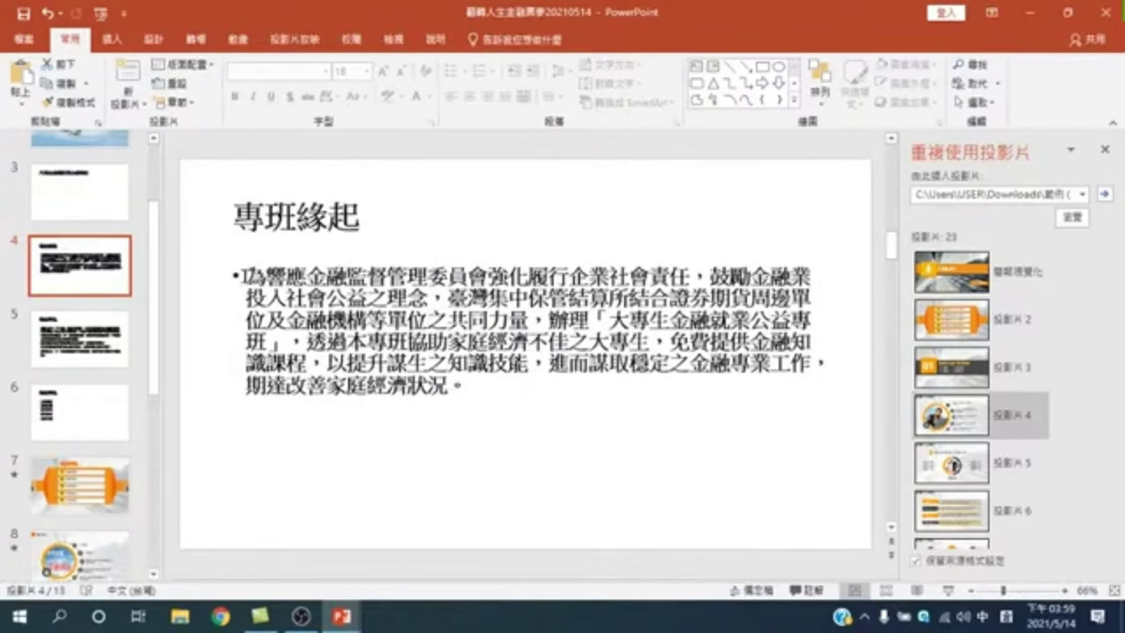
left_click_drag(245, 275, 479, 392)
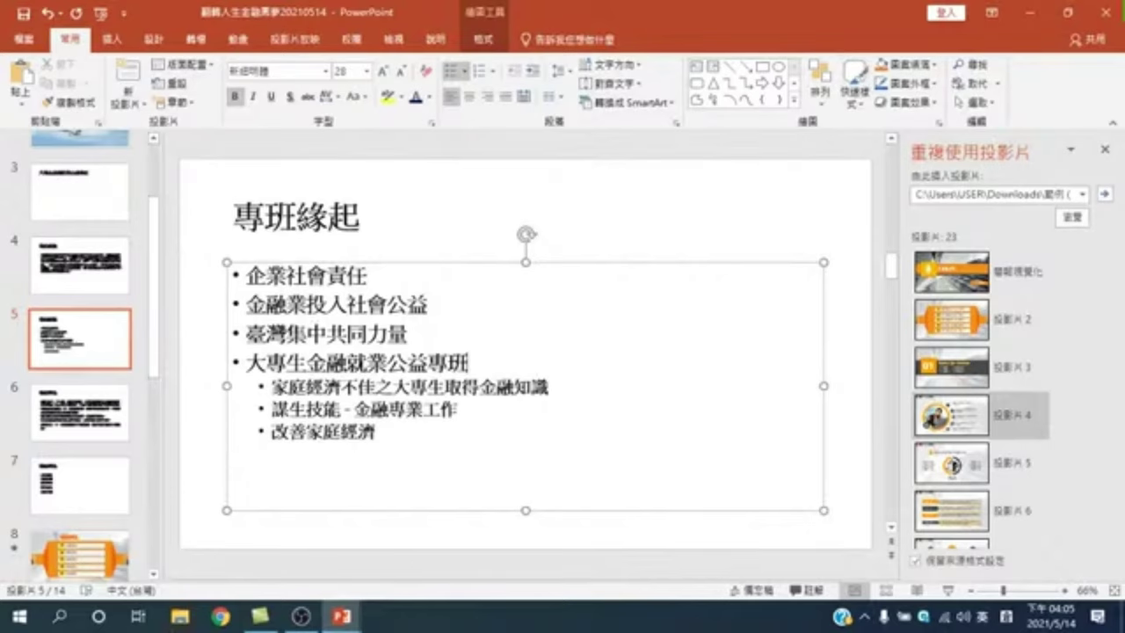
left_click(179, 617)
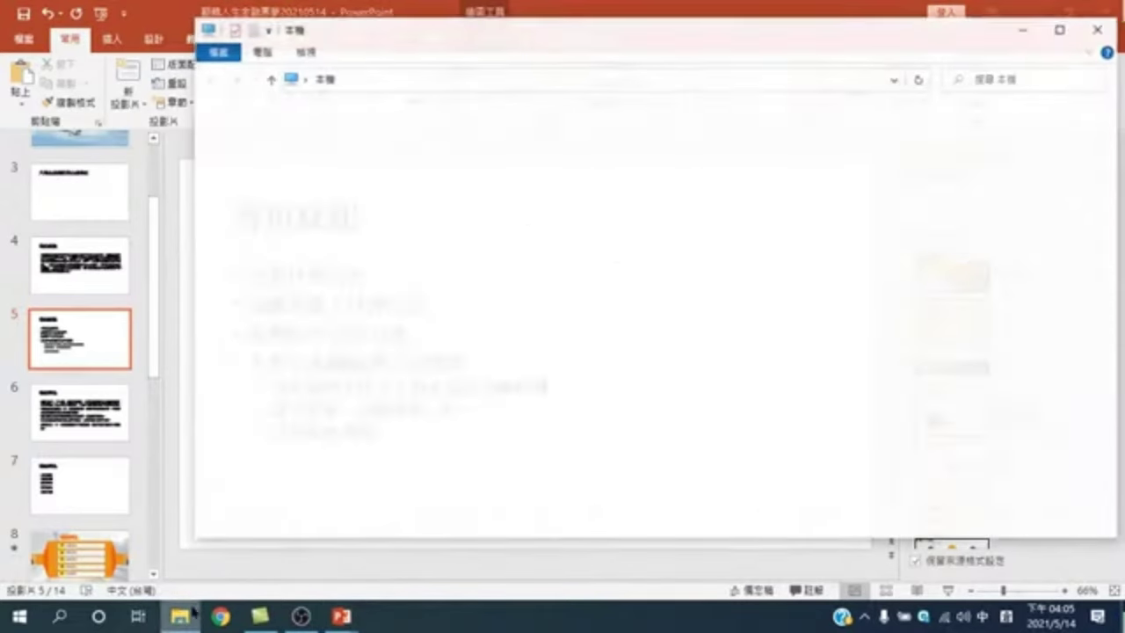
- Open the 商業計畫 presentation from Downloads > 範例 (1) > 範例 > 商業計畫
left_click(245, 291)
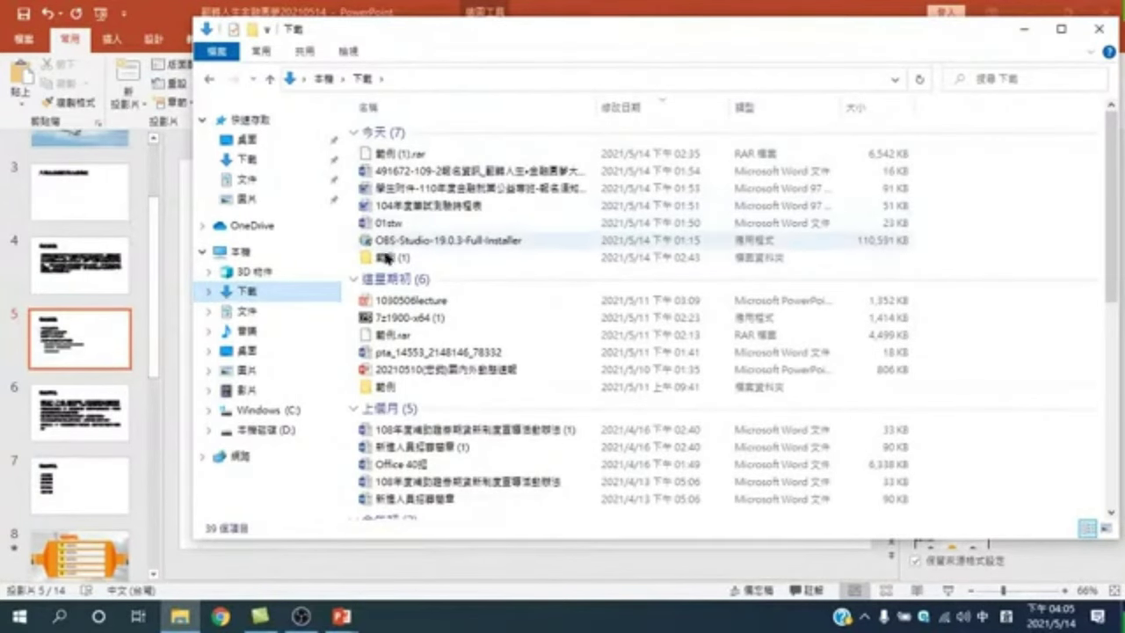
double_click(386, 258)
double_click(387, 131)
double_click(398, 129)
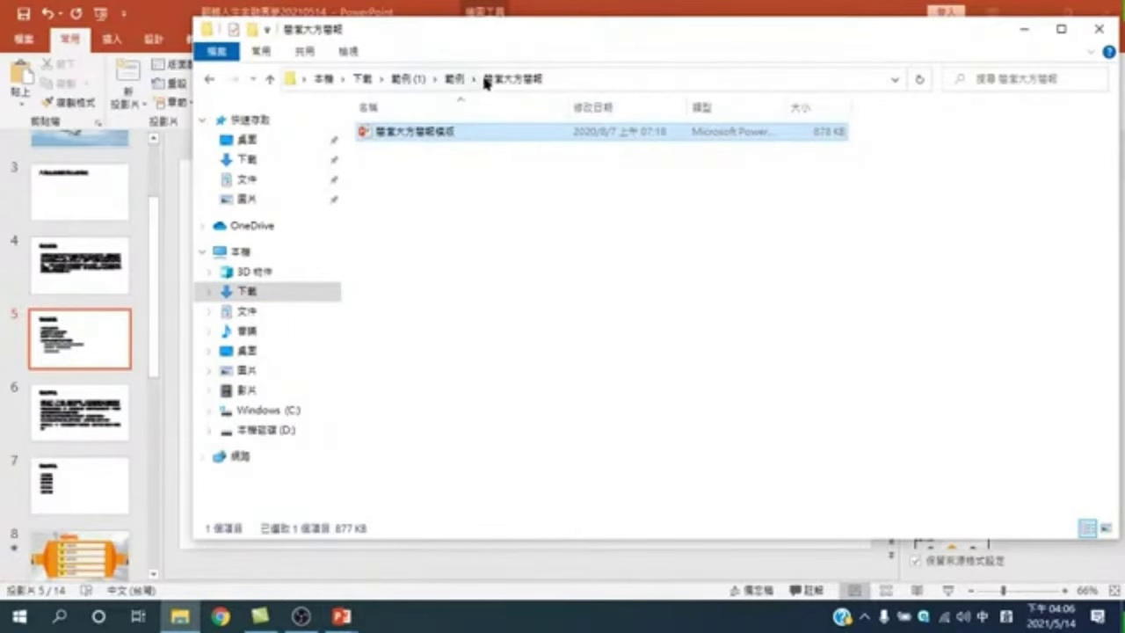
left_click(460, 78)
double_click(397, 150)
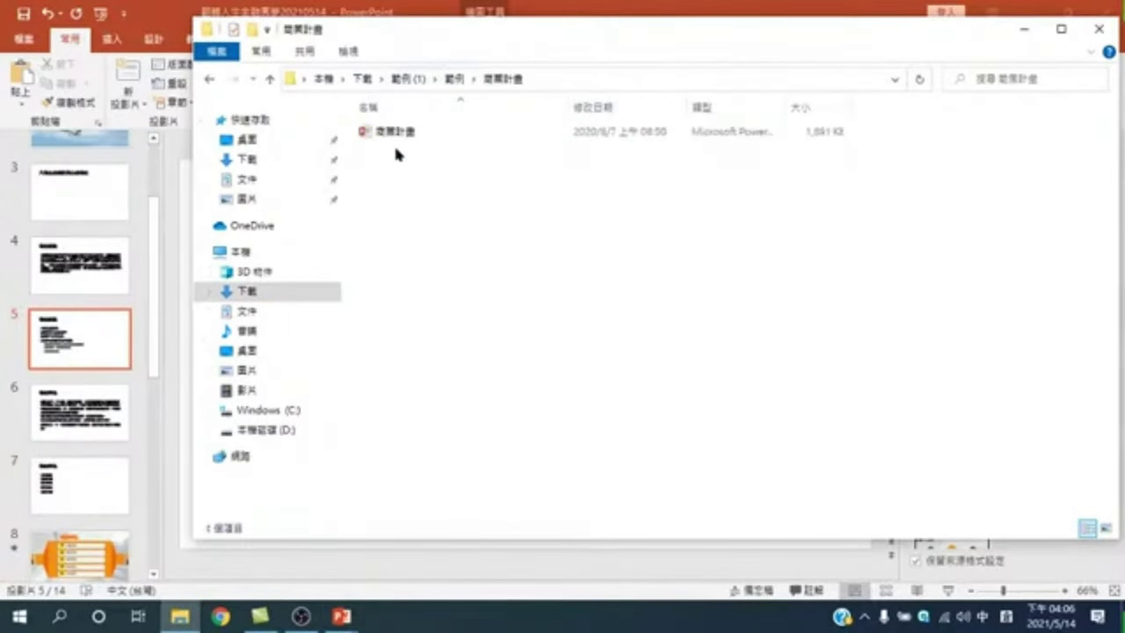
double_click(391, 132)
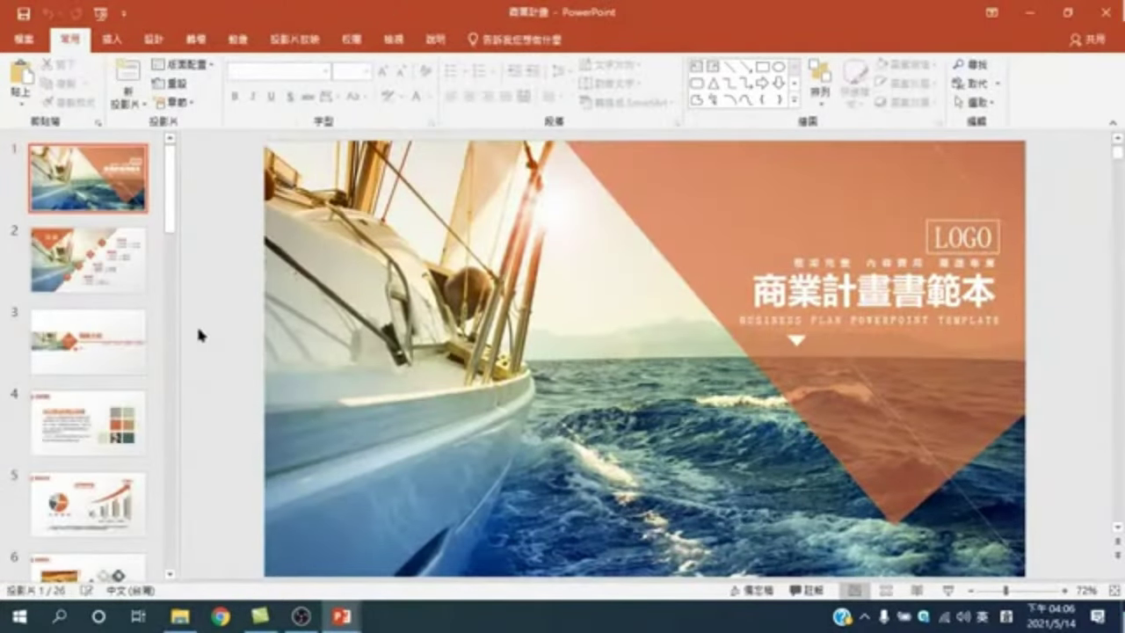
- View the template's four-orange-circle slide 8, then switch back to the 翻轉人生金融素養 deck
scroll(119, 370, "down", 2)
scroll(114, 381, "down", 1)
scroll(115, 382, "down", 1)
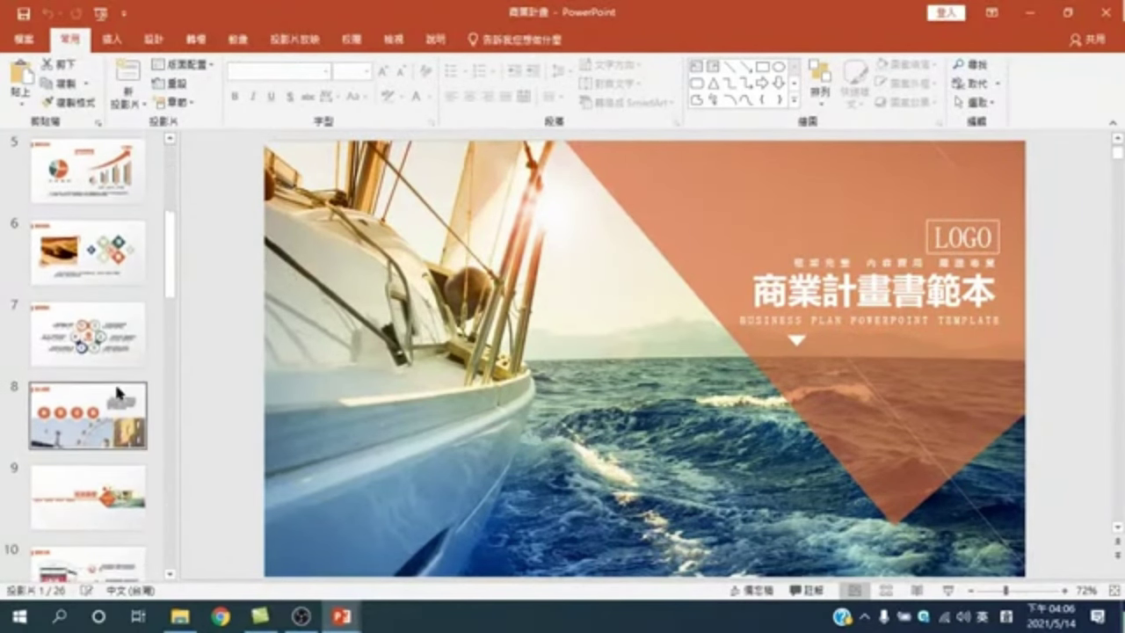
left_click(123, 427)
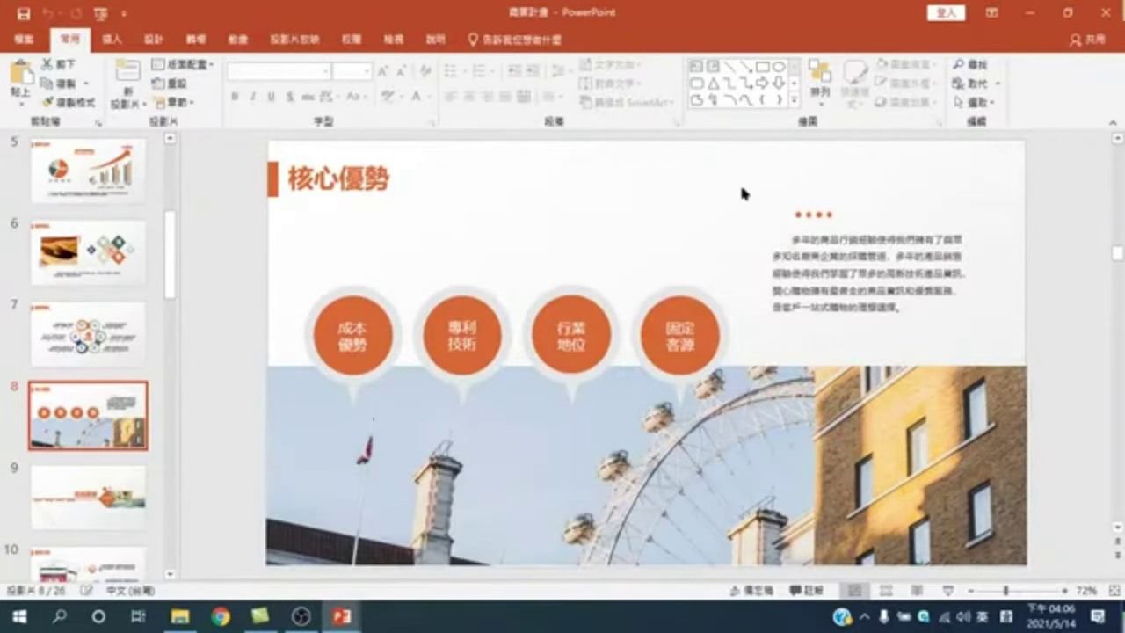
key("F9")
key("F9")
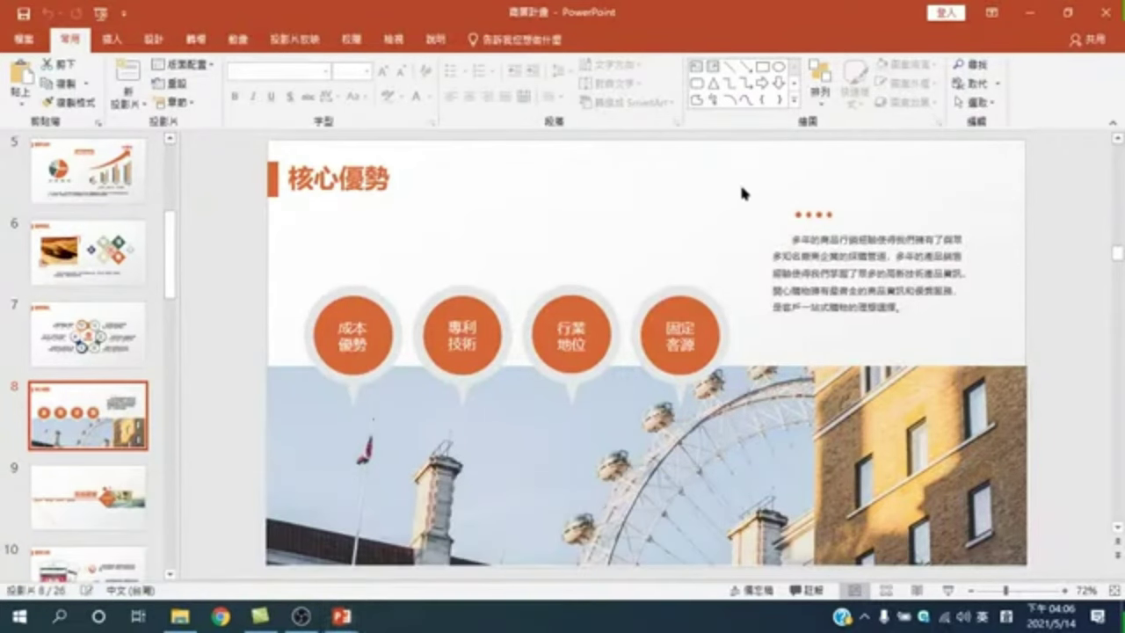
mouse_move(342, 616)
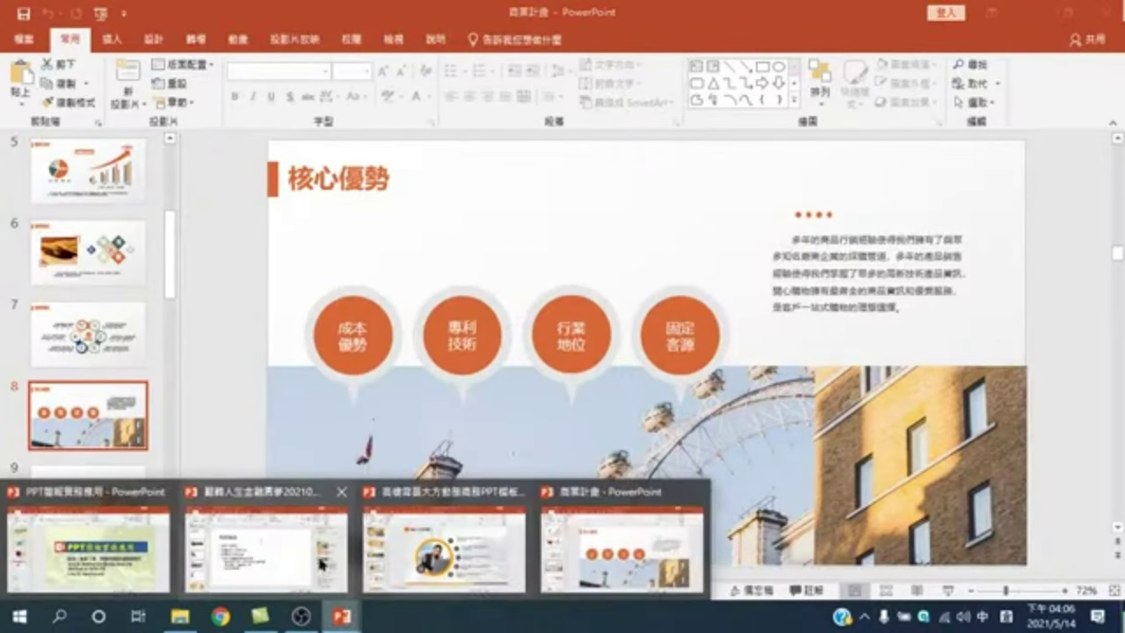
left_click(242, 539)
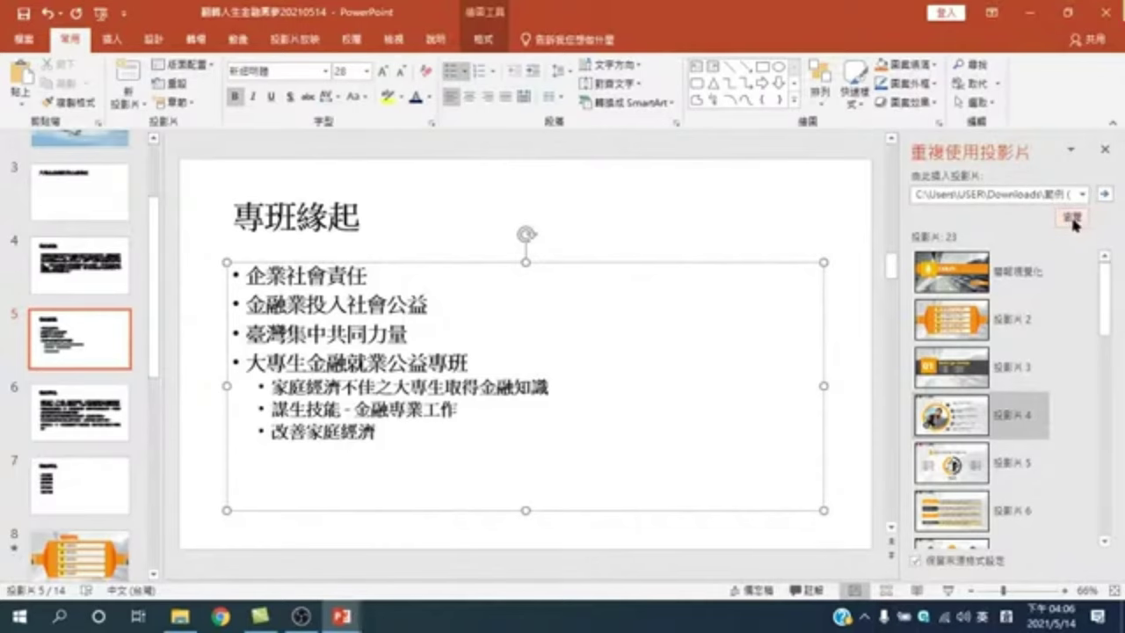
- Load the 商業計畫 file from 範例 > 商業計畫 into the Reuse Slides pane
left_click(1072, 219)
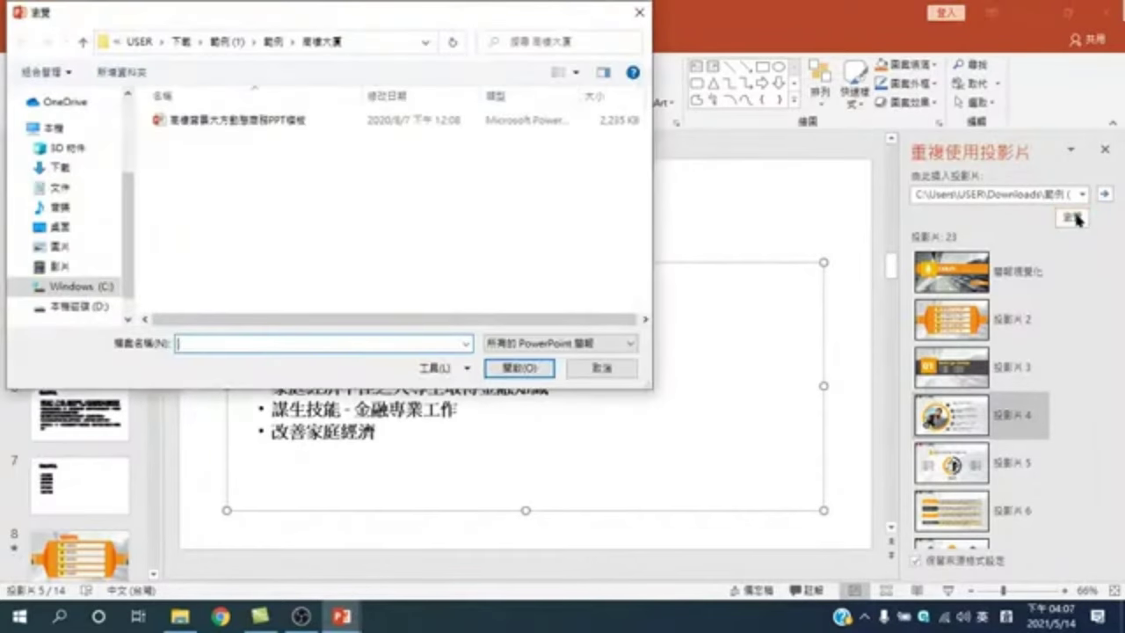
left_click(273, 41)
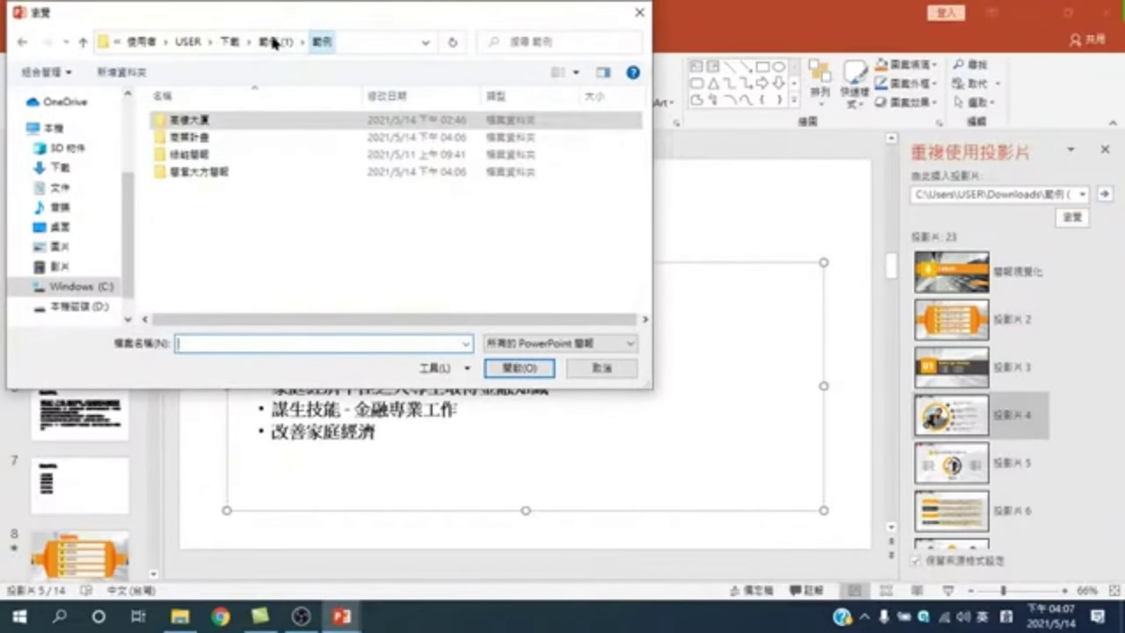
double_click(202, 138)
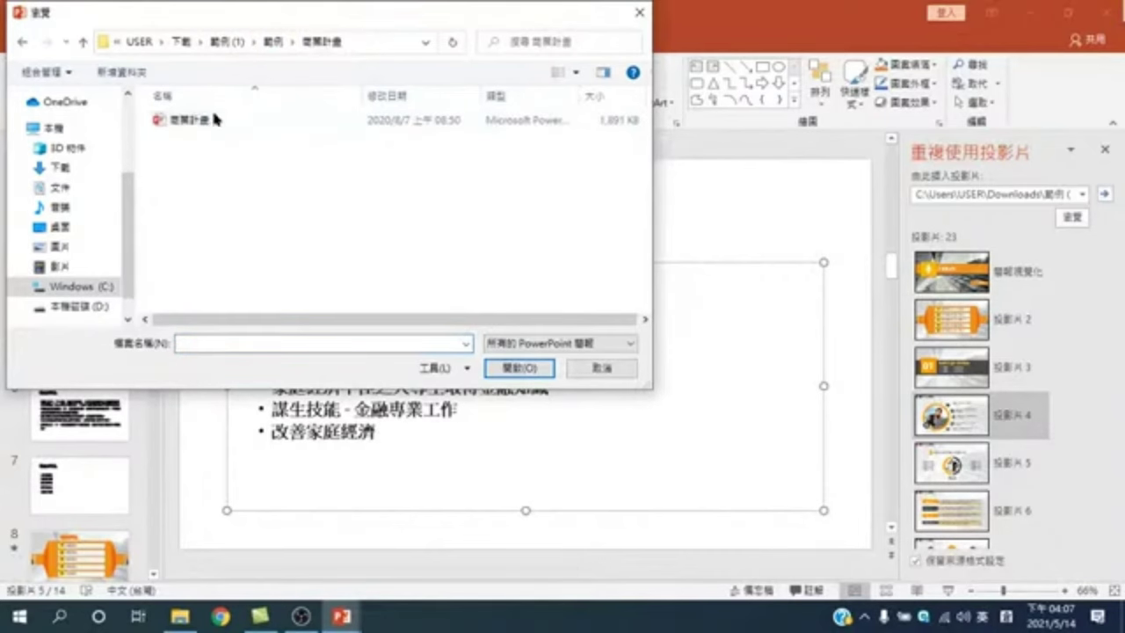
double_click(185, 124)
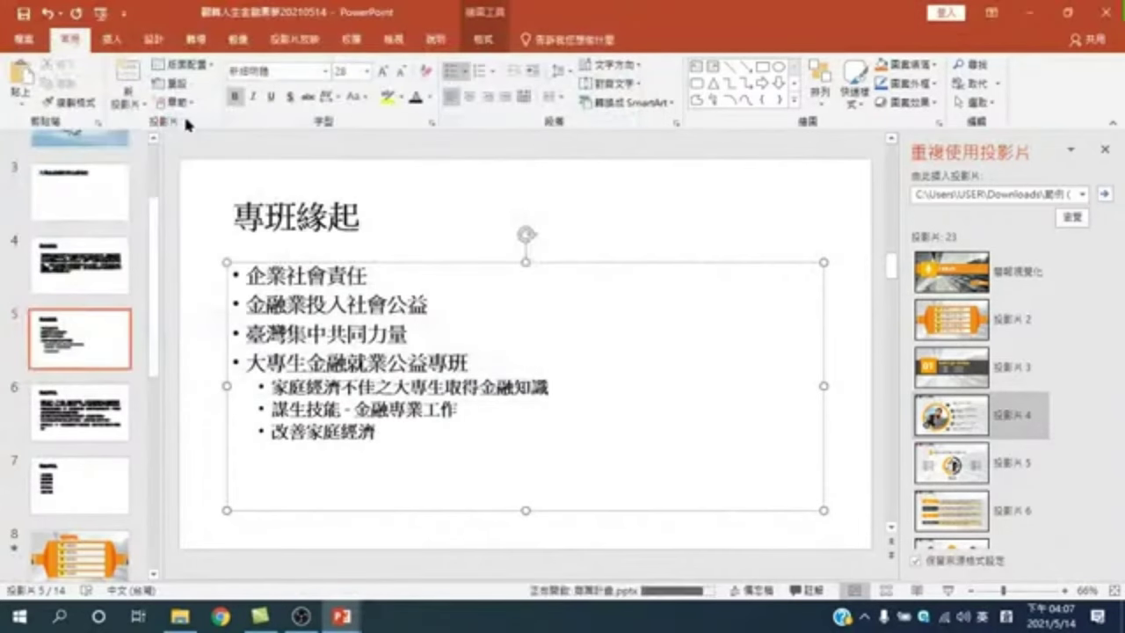
scroll(1033, 459, "down", 5)
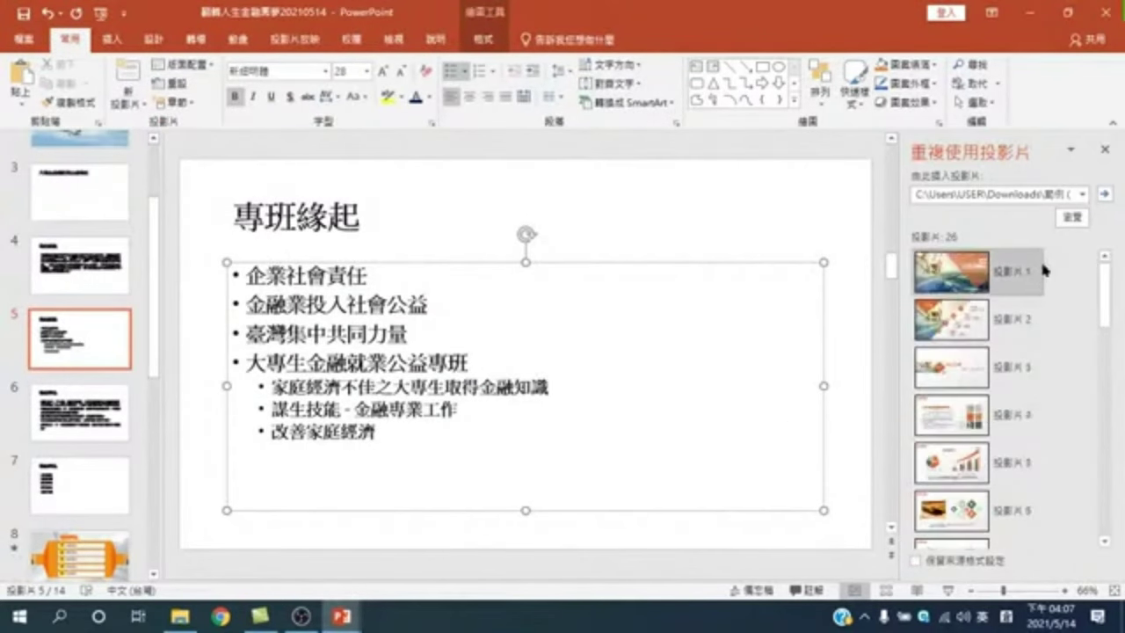
- Insert template slide 8 as slide 6 with Keep source formatting, then return to slide 5
left_click(915, 559)
scroll(1041, 457, "down", 2)
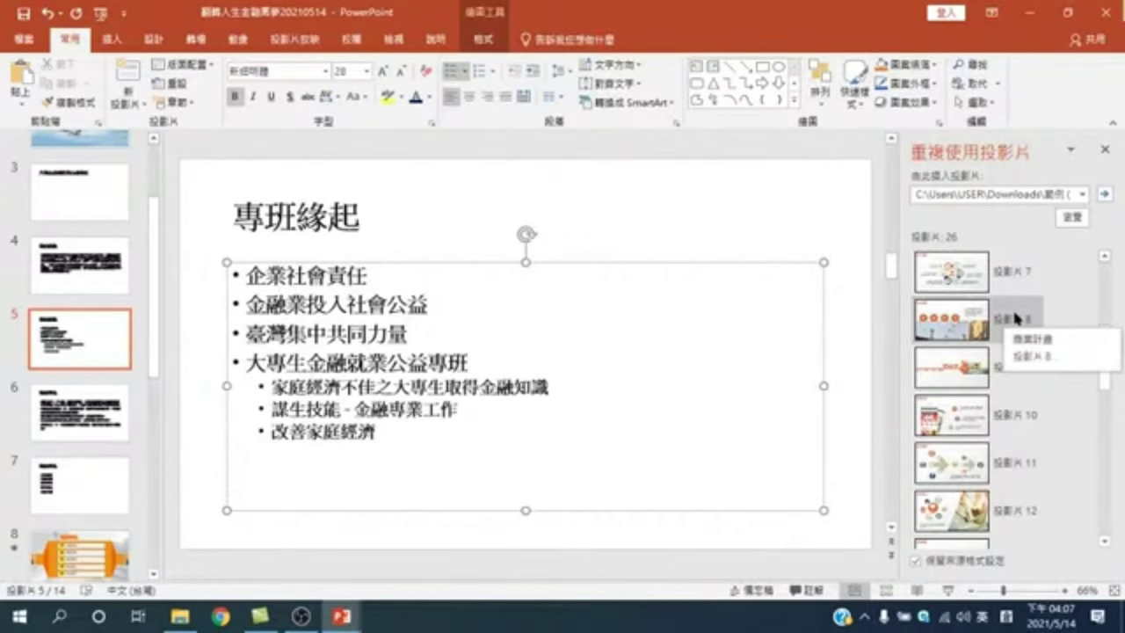
left_click(949, 323)
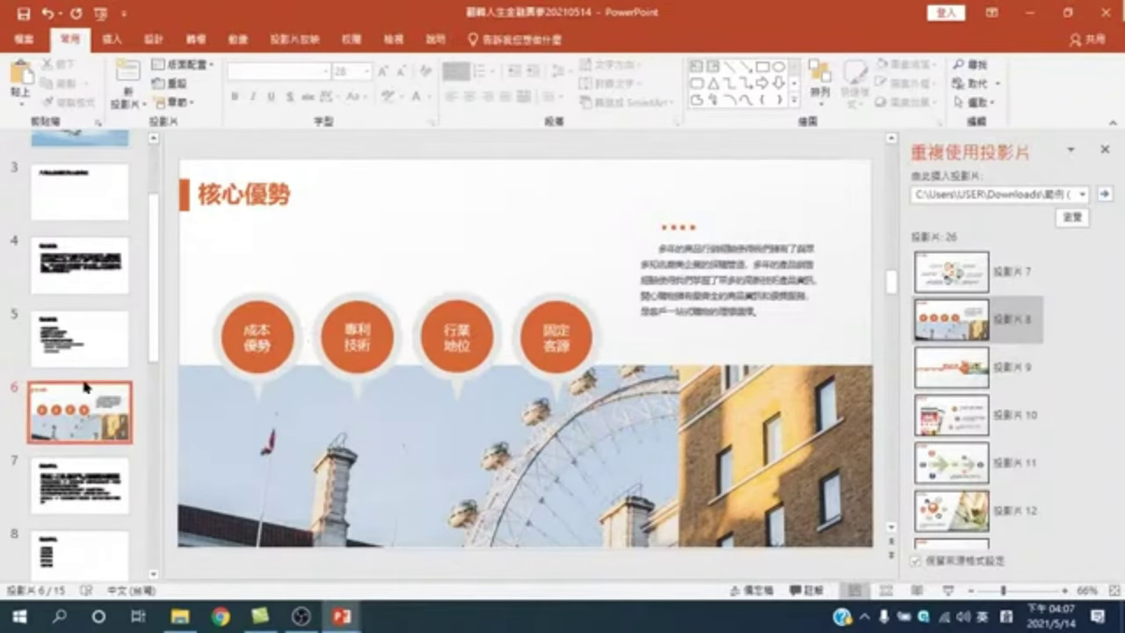
key("Up")
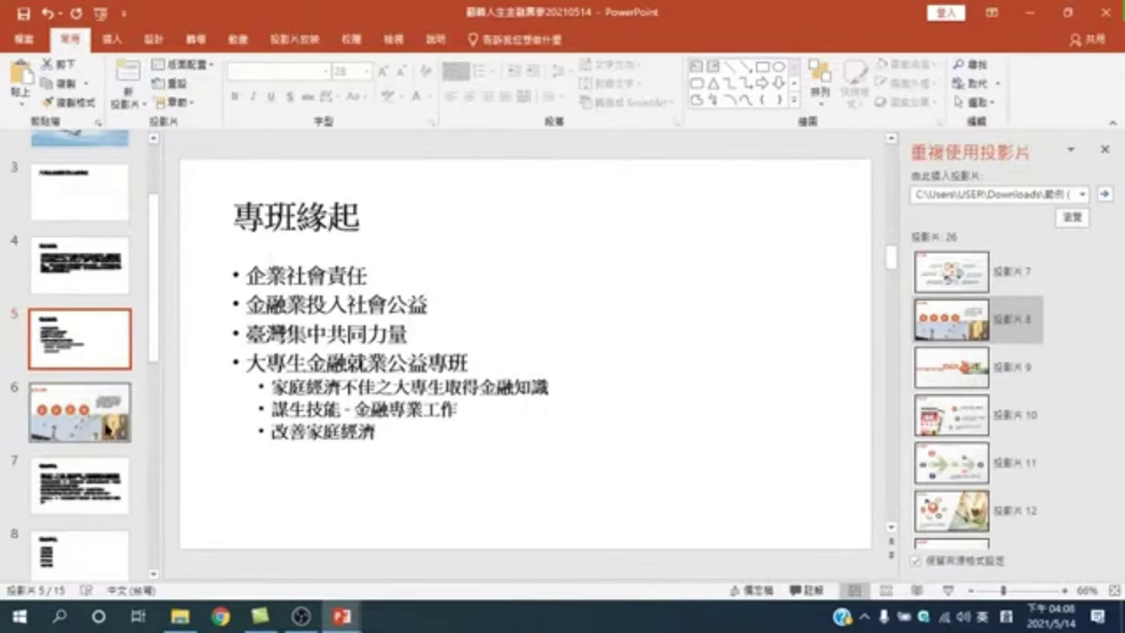
- Replace slide 6's 核心優勢 title with 專班緣起 copied from slide 5
left_click(104, 421)
left_click(86, 350)
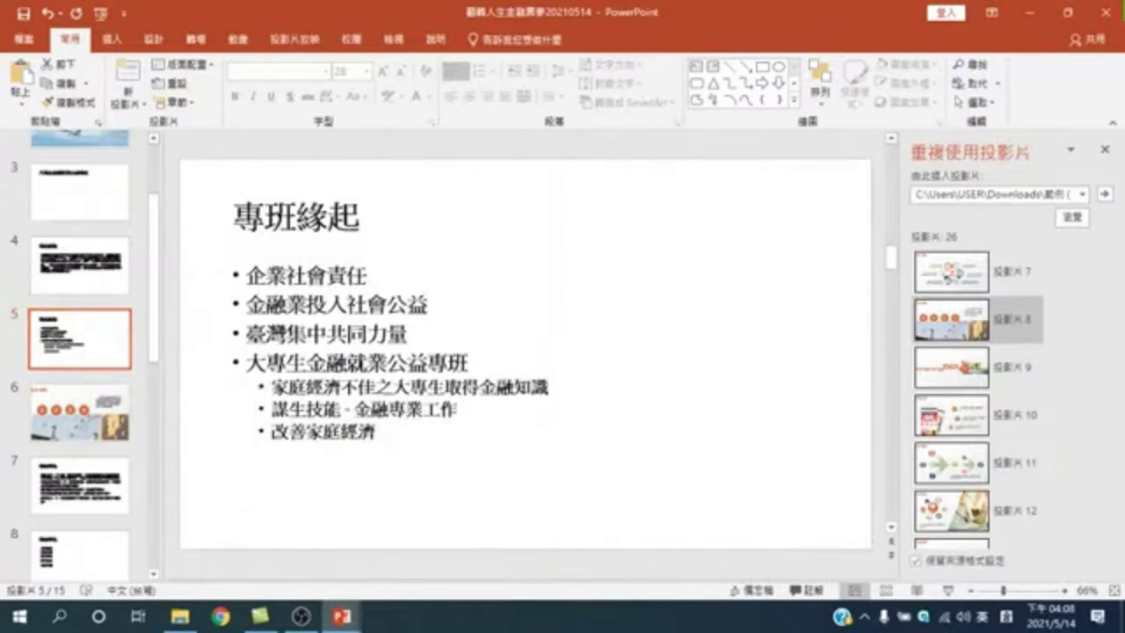
mouse_move(263, 216)
left_mouse_down()
mouse_move(360, 218)
mouse_move(232, 217)
left_mouse_up()
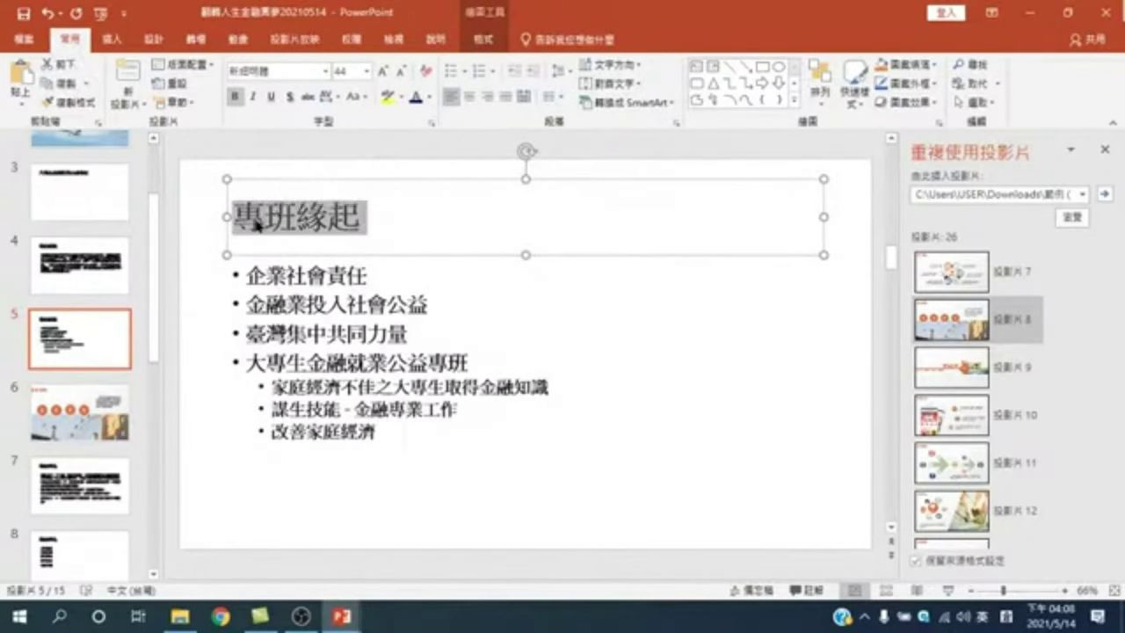
right_click(264, 216)
left_click(301, 257)
left_click(79, 413)
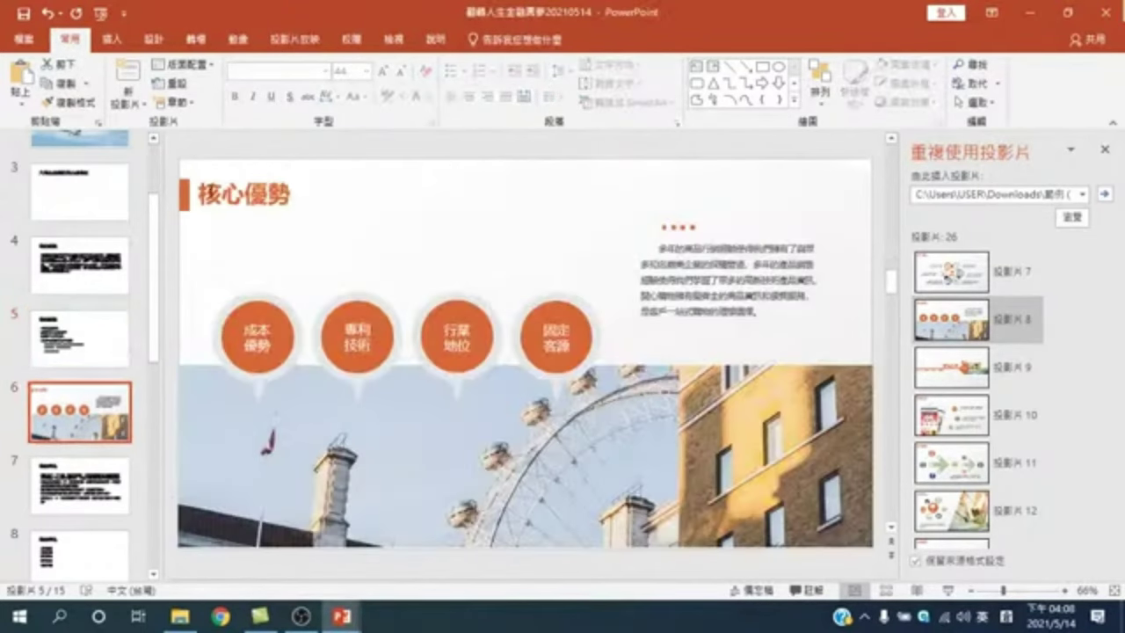
left_click_drag(207, 192, 296, 194)
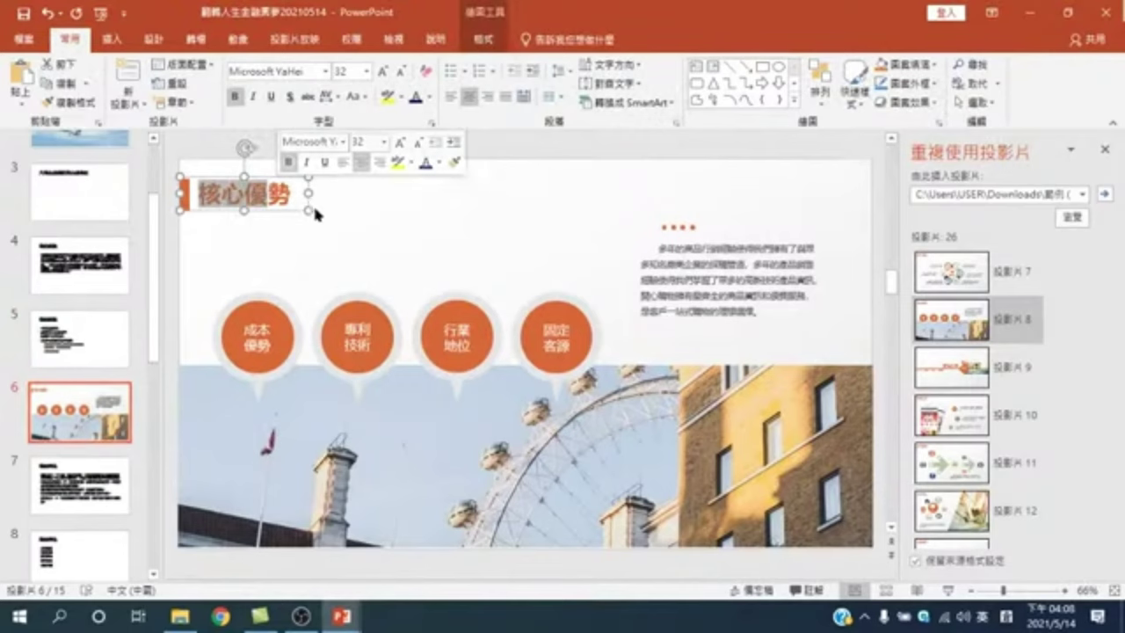
right_click(269, 199)
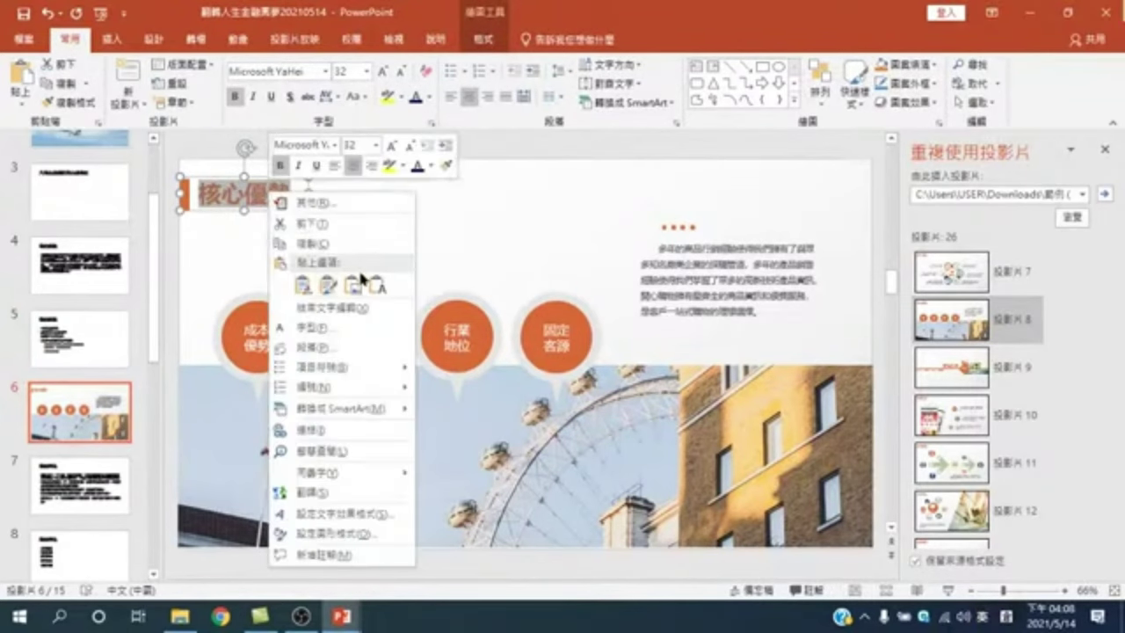
left_click(365, 283)
- Label the first circle 企業社會責任 from slide 5's first bullet, enlarged to 24 pt
left_click(120, 327)
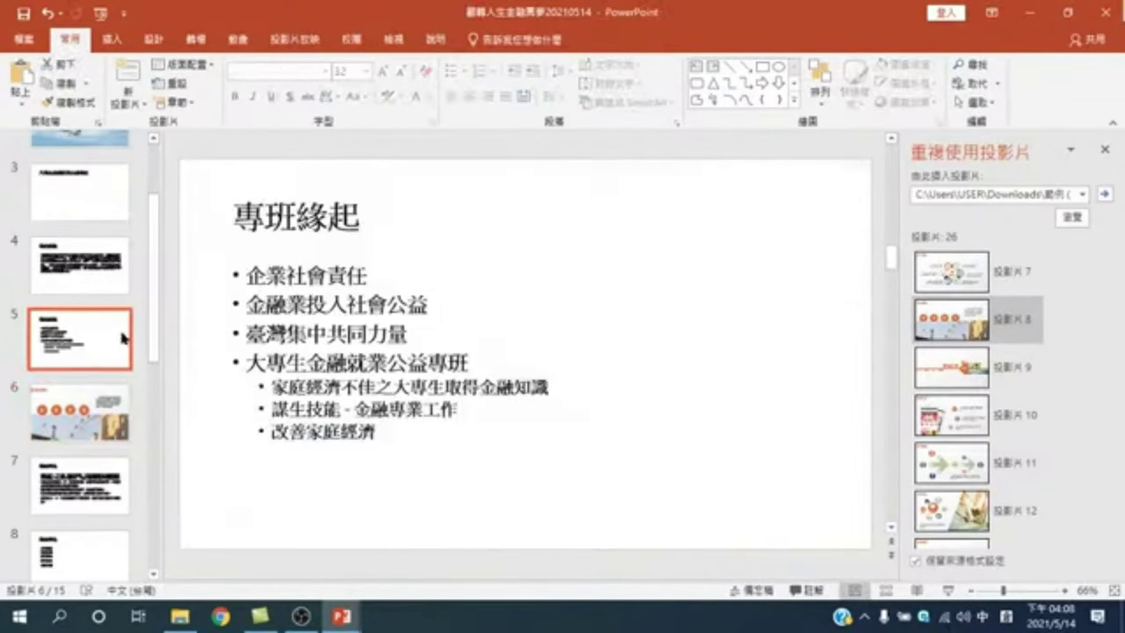
triple_click(276, 277)
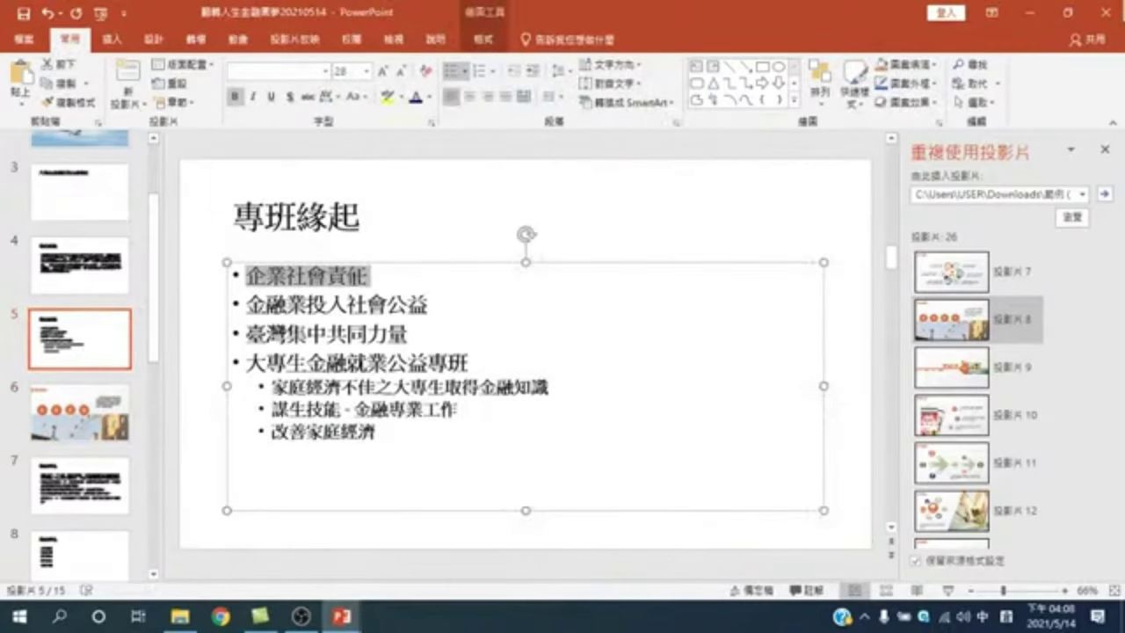
right_click(341, 286)
left_click(373, 255)
left_click(57, 418)
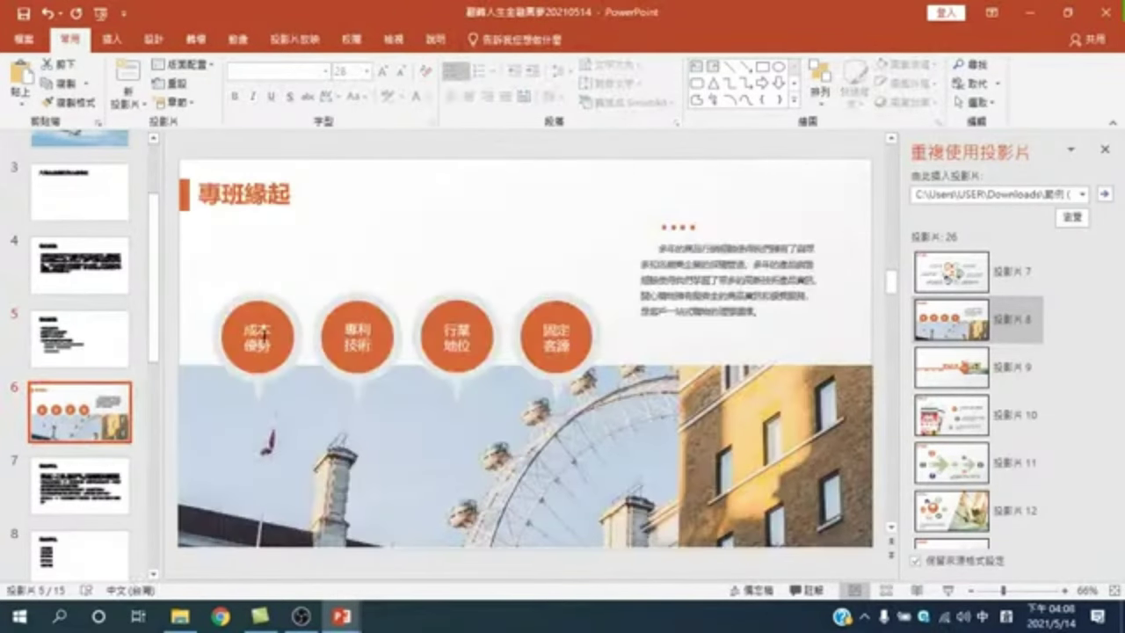
double_click(259, 345)
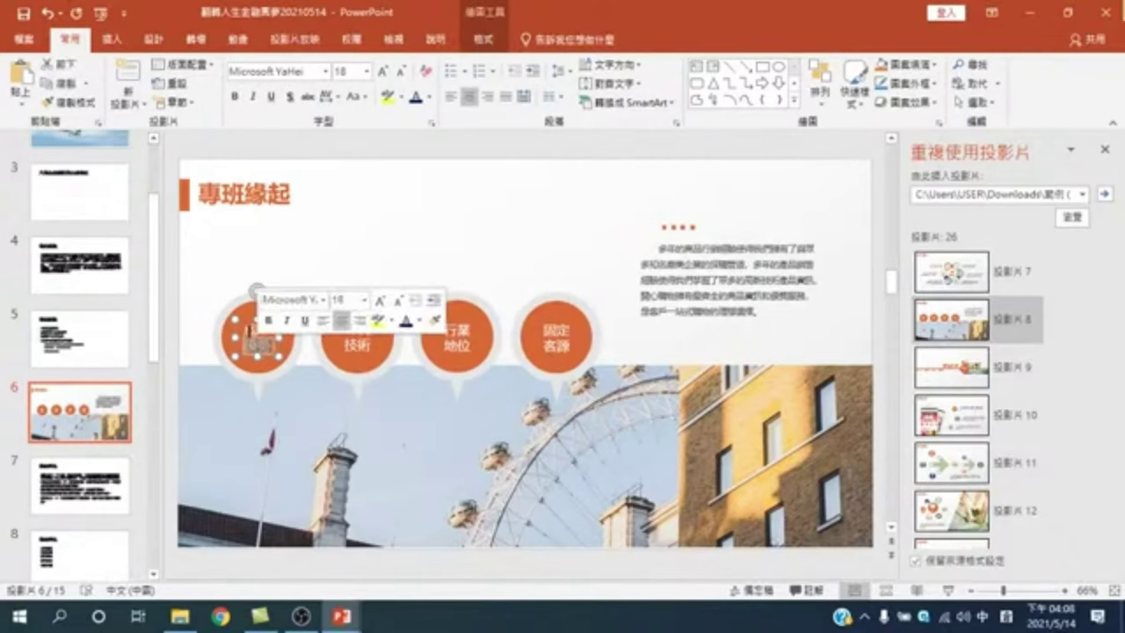
left_click_drag(250, 324, 271, 365)
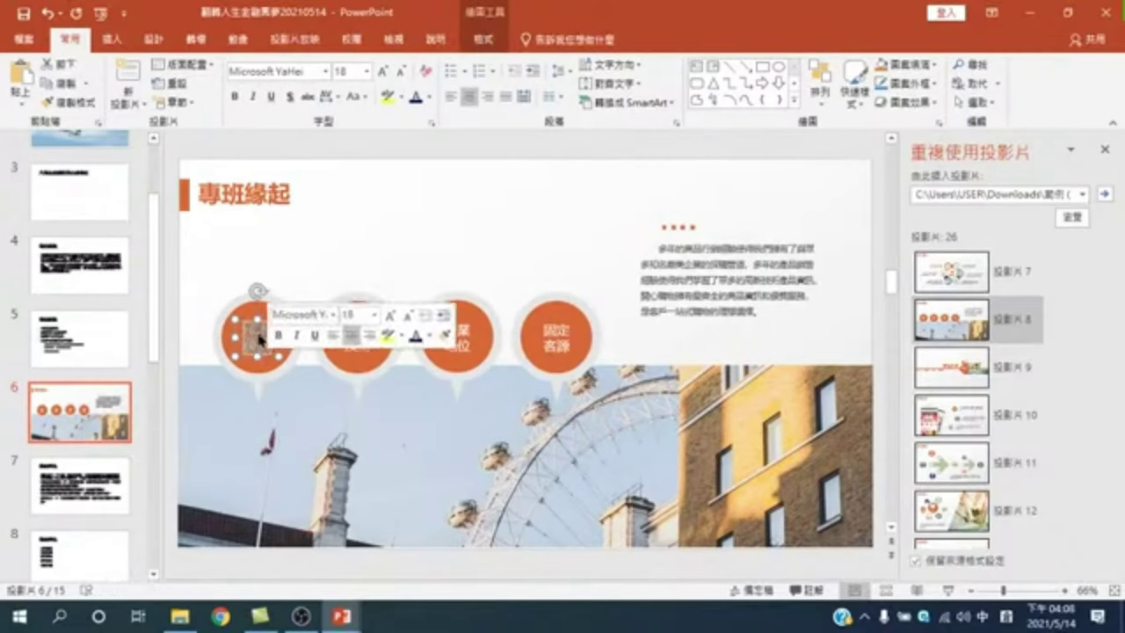
right_click(269, 362)
left_click(363, 313)
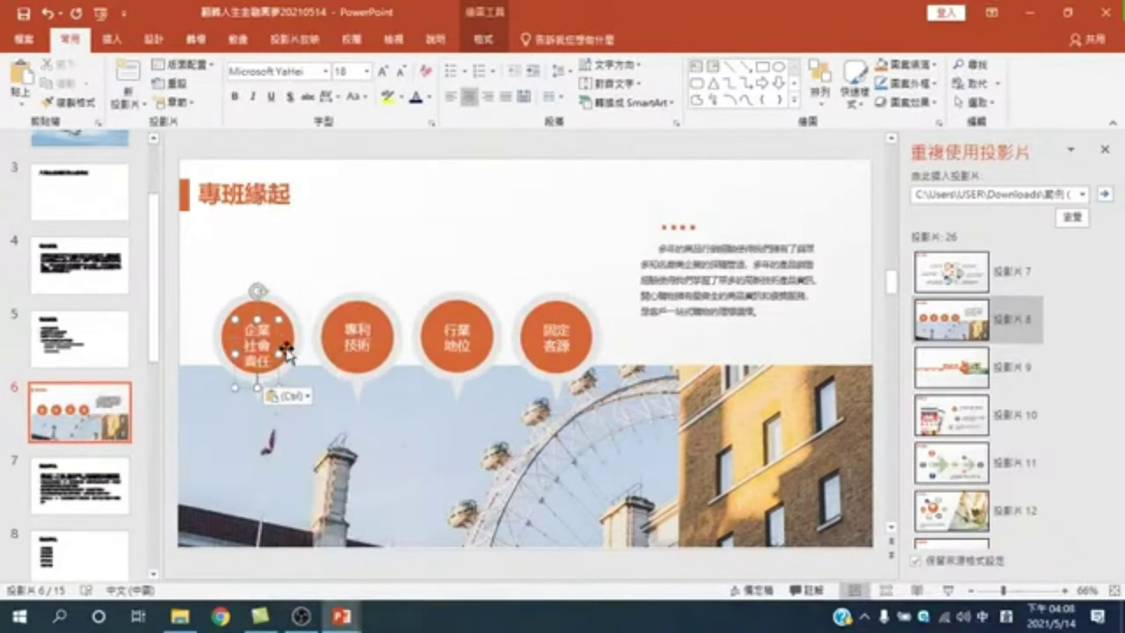
left_click(267, 312)
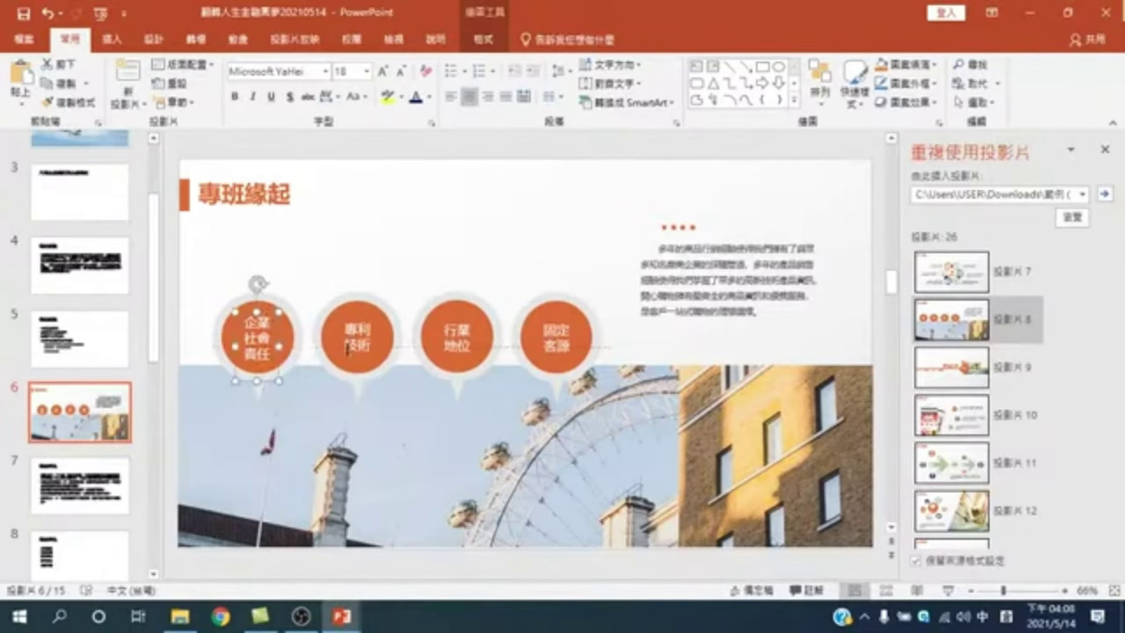
left_click(292, 314)
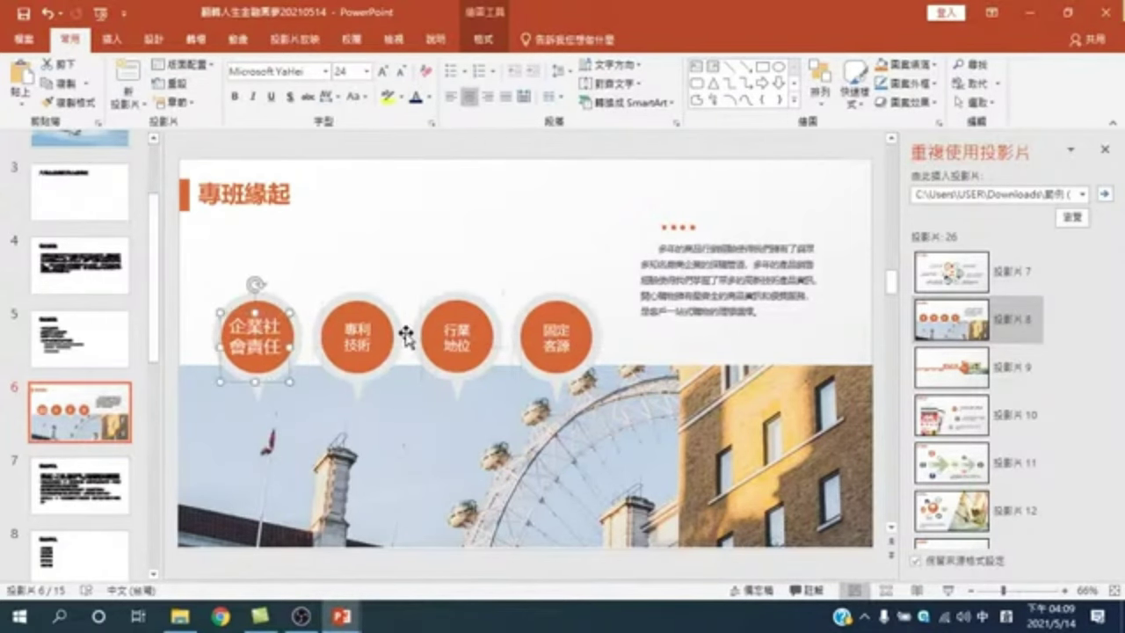
- Put 投入社會公益 from the second bullet into the second circle at 24 pt
left_click(121, 334)
left_click_drag(247, 305, 325, 305)
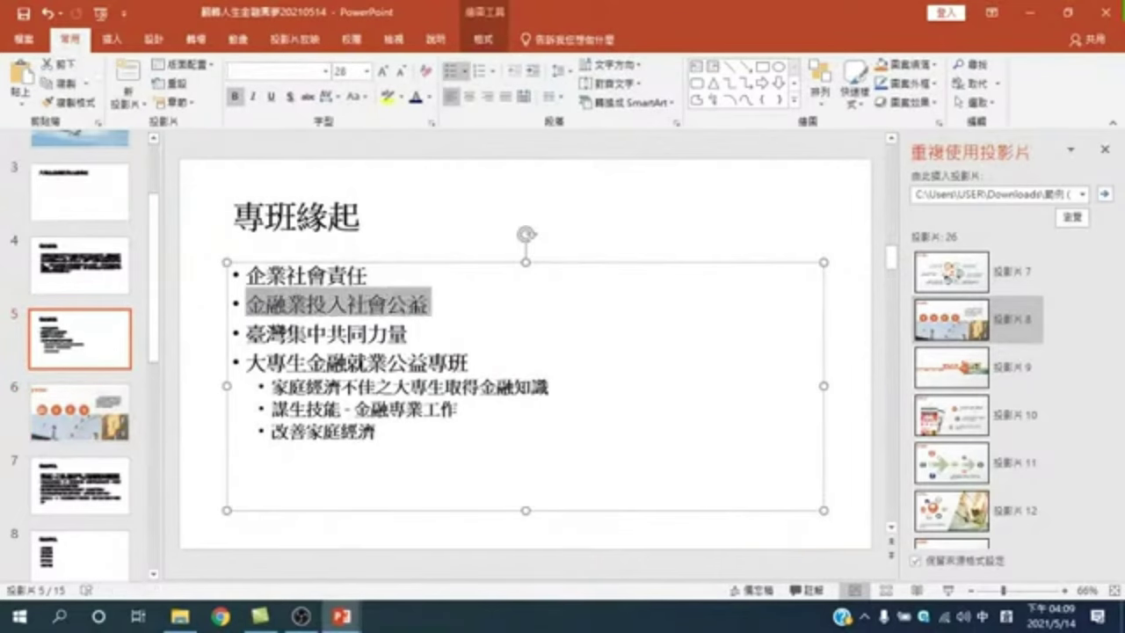
mouse_move(325, 306)
left_mouse_down()
mouse_move(307, 306)
mouse_move(400, 306)
left_mouse_up()
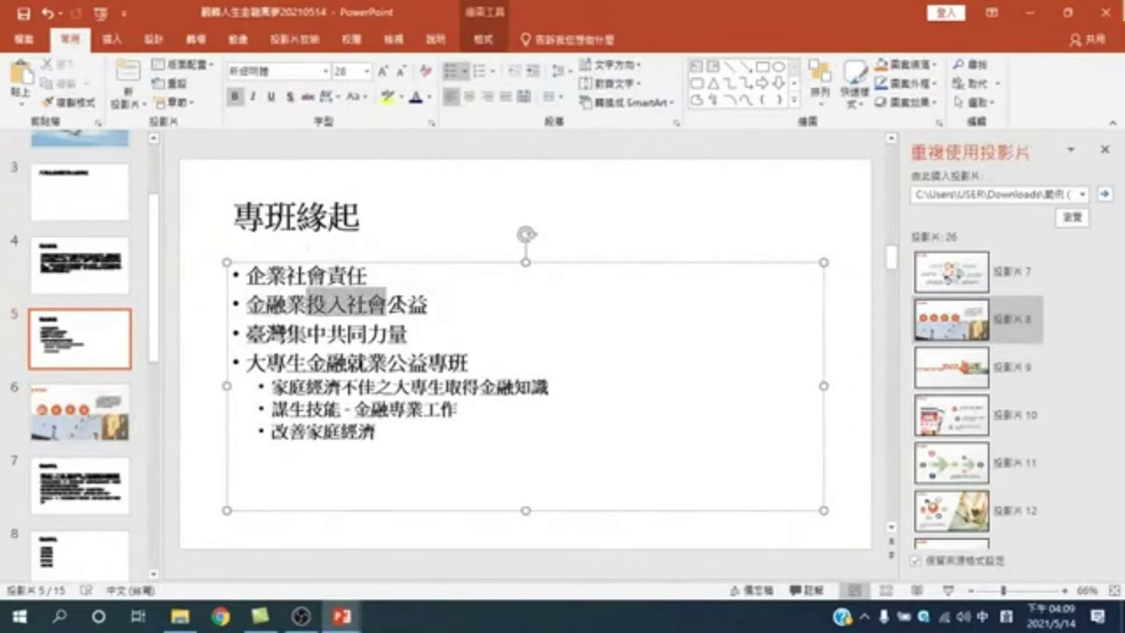
right_click(400, 306)
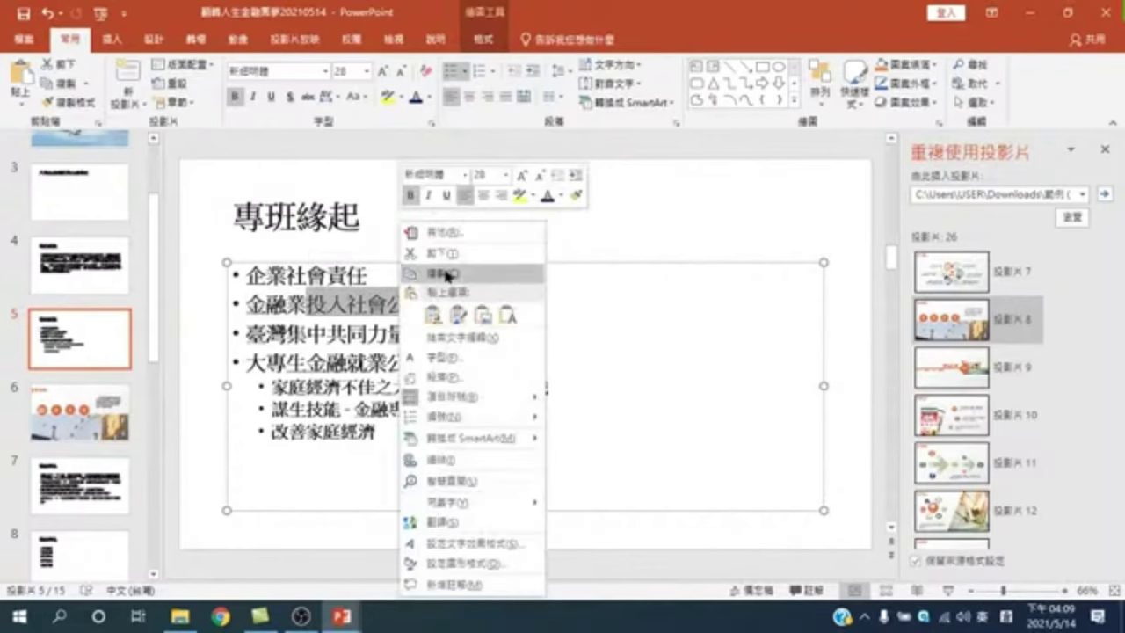
left_click(447, 275)
left_click(79, 411)
double_click(356, 330)
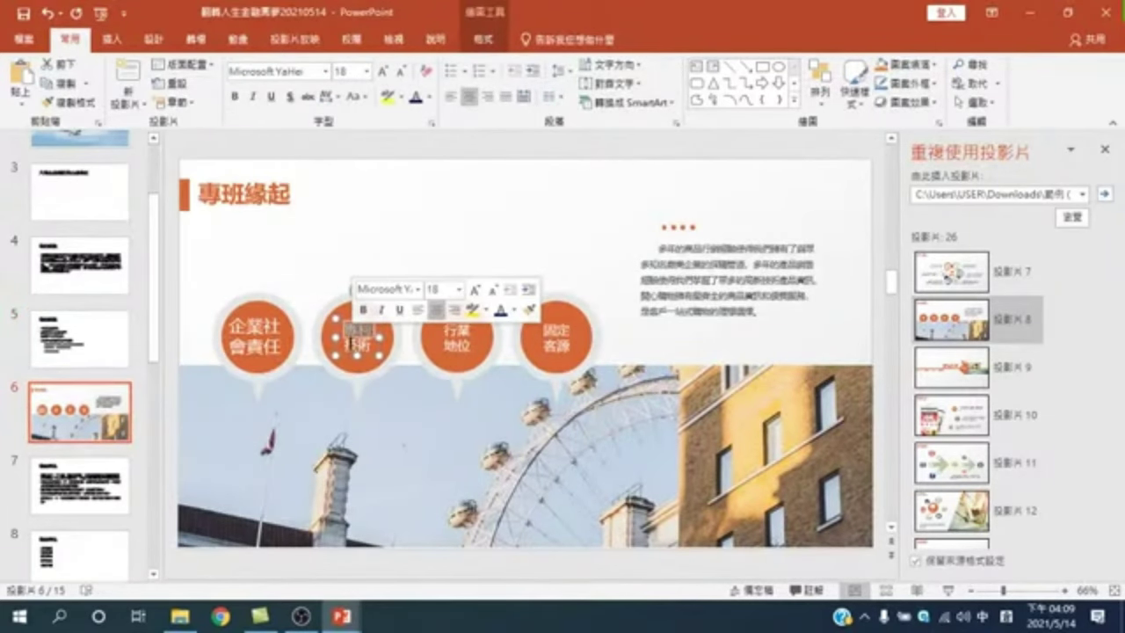
left_click_drag(346, 324, 362, 345)
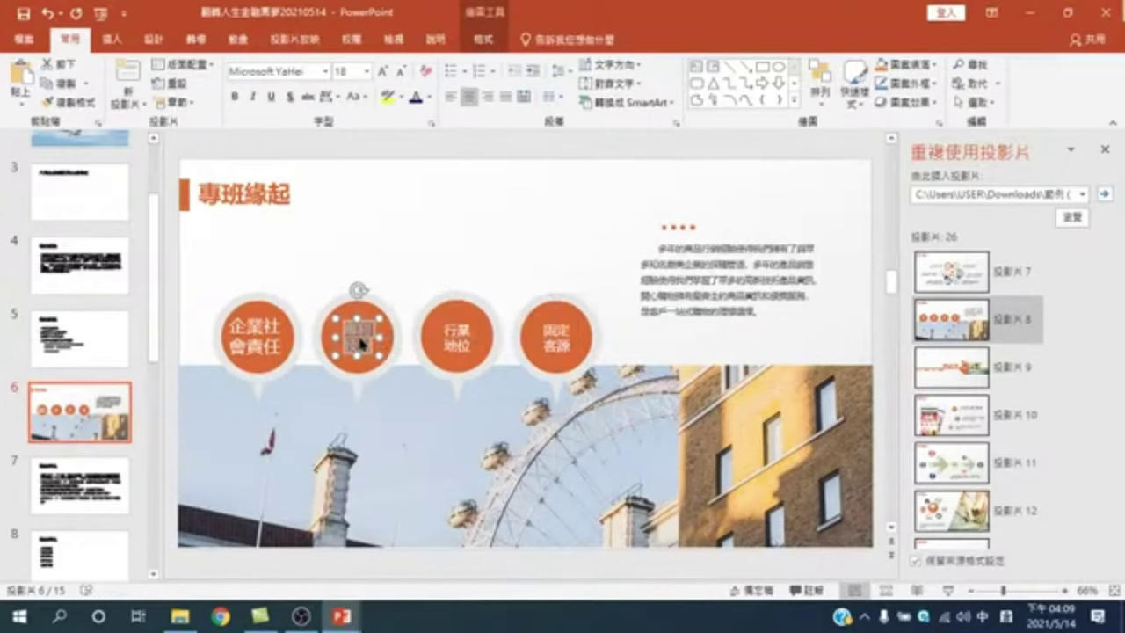
right_click(362, 344)
left_click(459, 313)
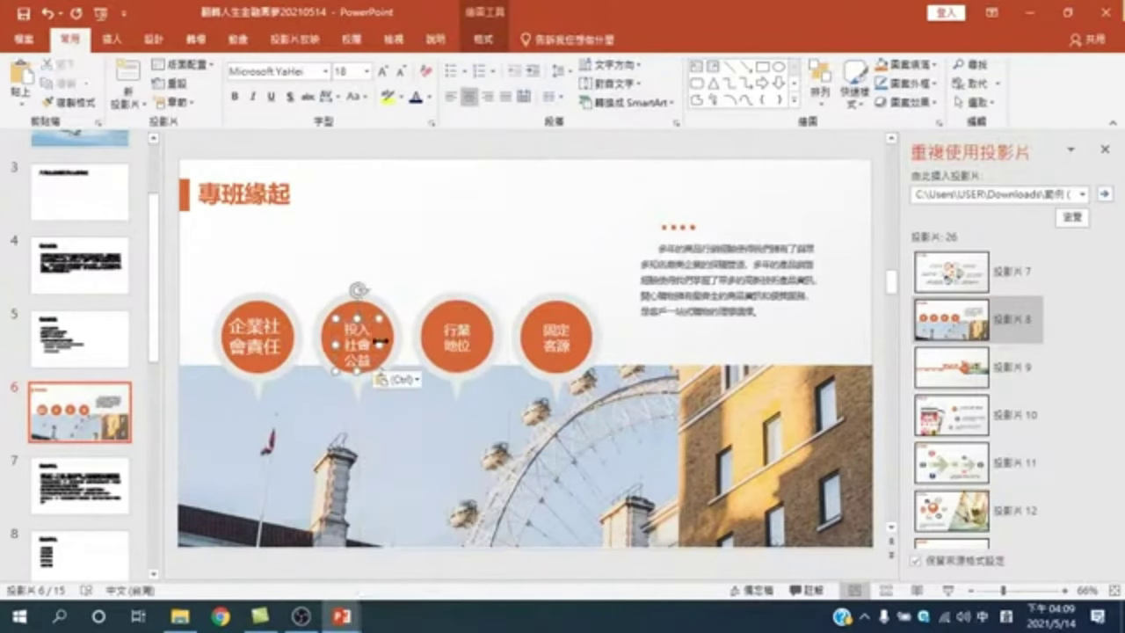
key("ctrl+space")
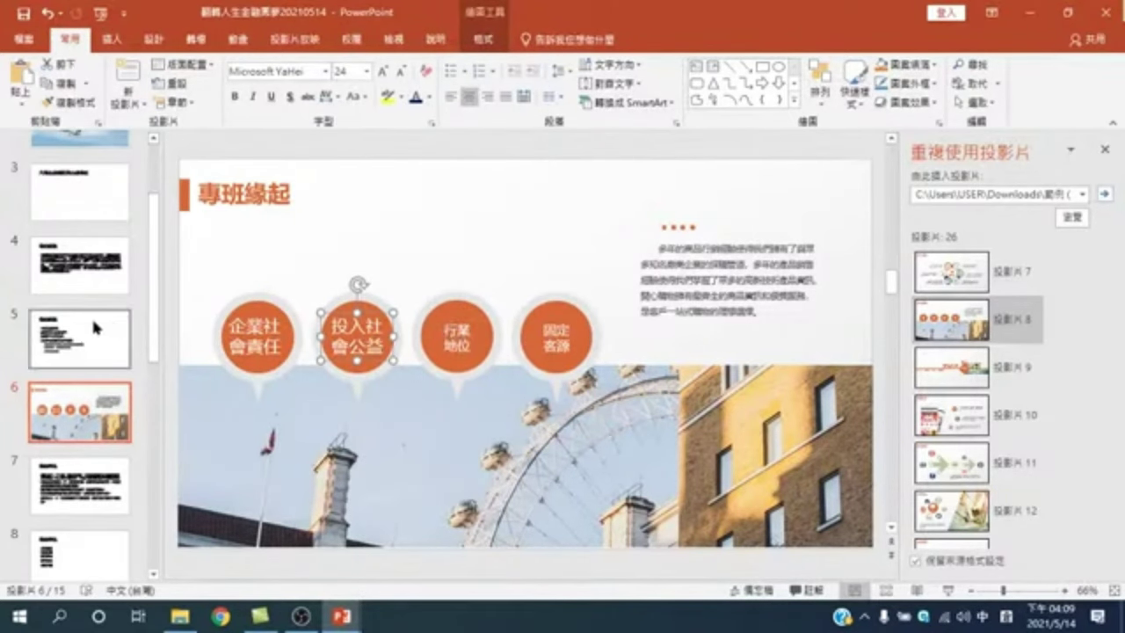
- Paste 集中共同力量 into the third circle, matching the circle's text formatting
left_click(96, 327)
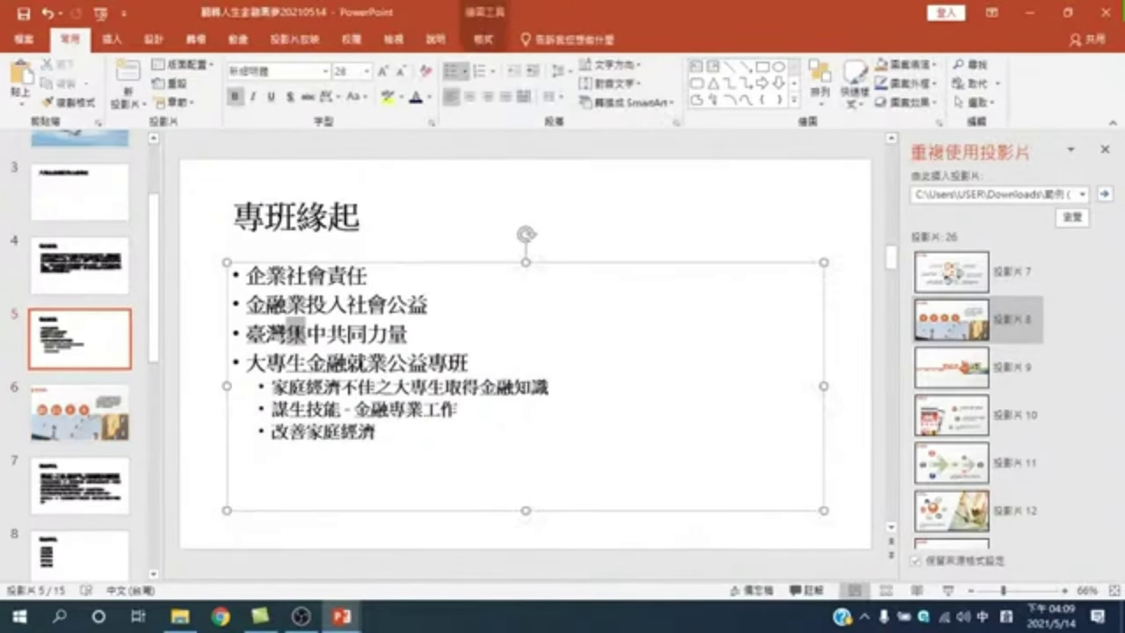
left_click_drag(287, 333, 407, 334)
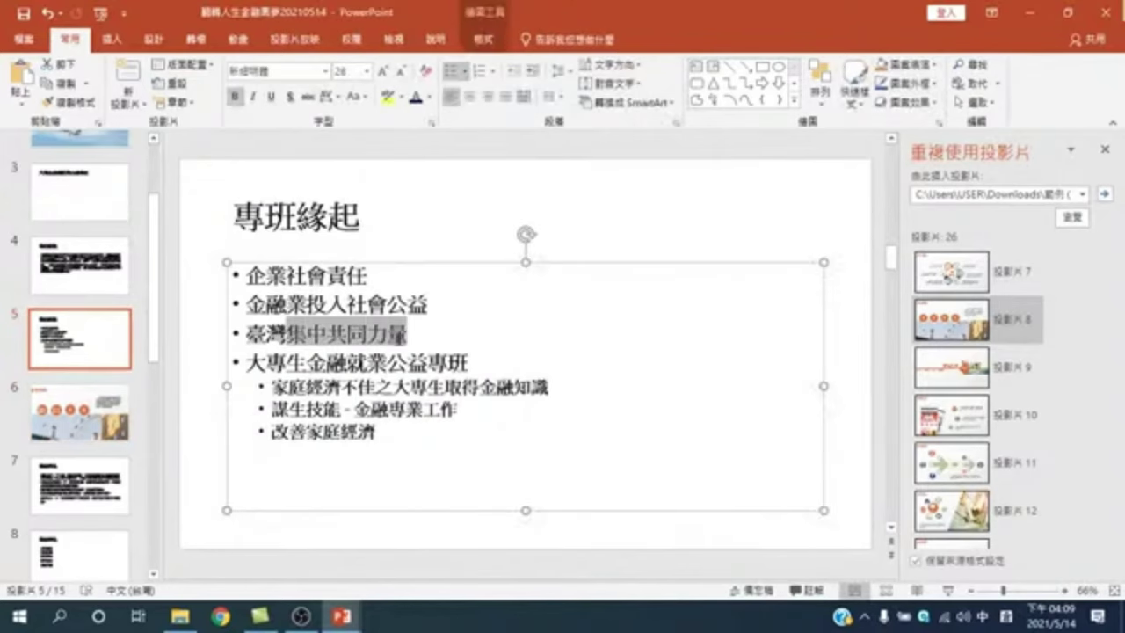
left_click(105, 413)
double_click(453, 330)
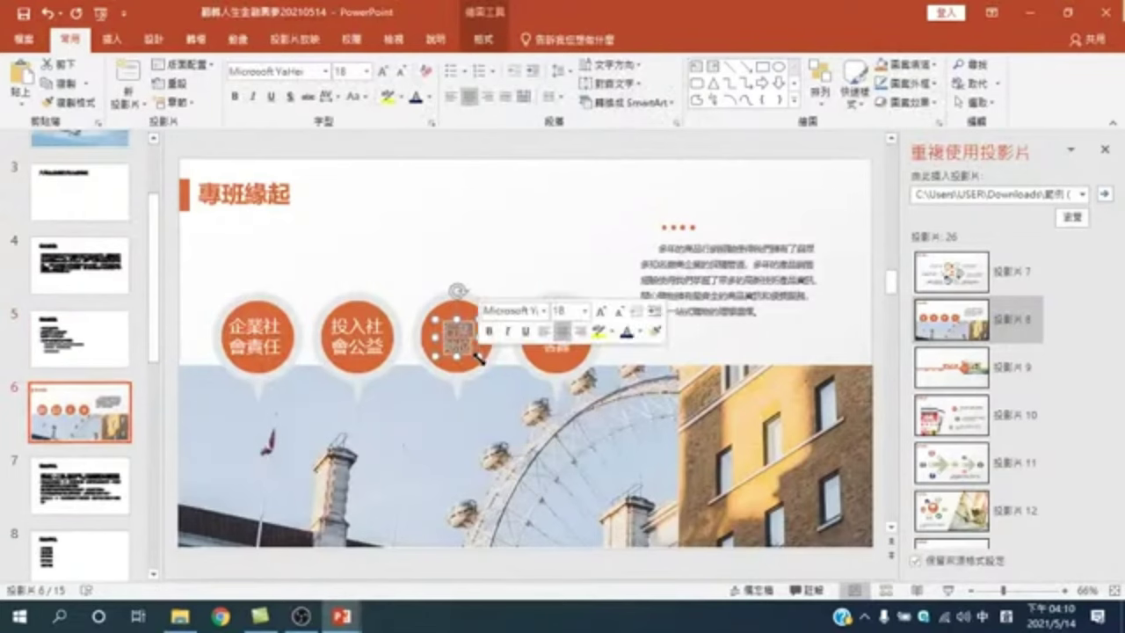
key("ctrl+v")
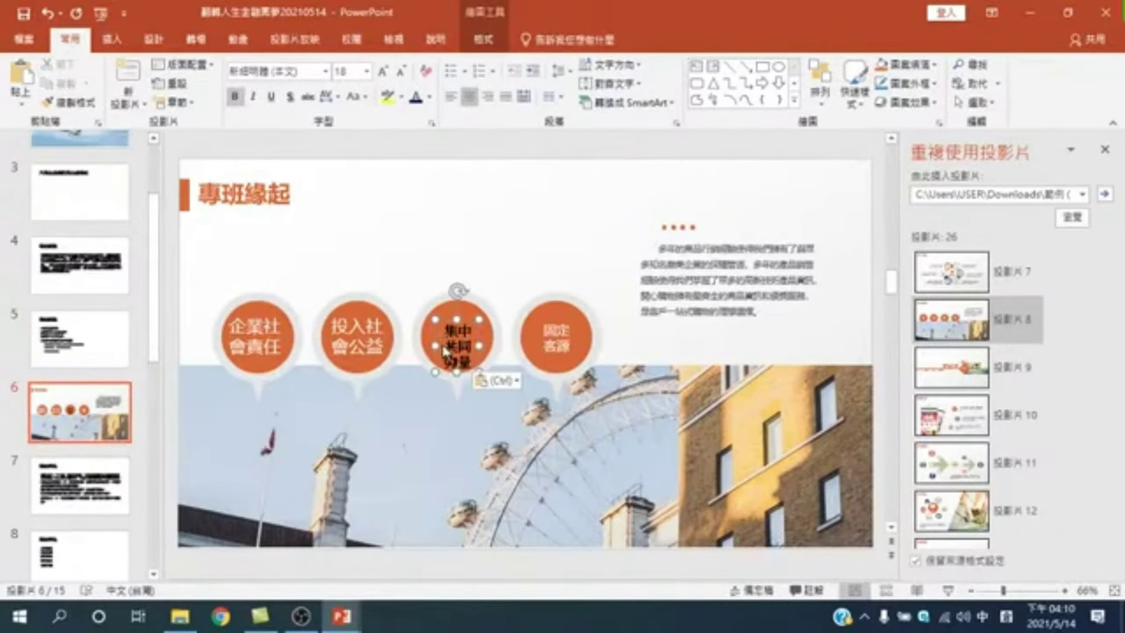
key("ctrl")
key("t")
- Fill the fourth circle with 大專生金融就業公益專班 at 20 pt, widening and centring its box
left_click(83, 364)
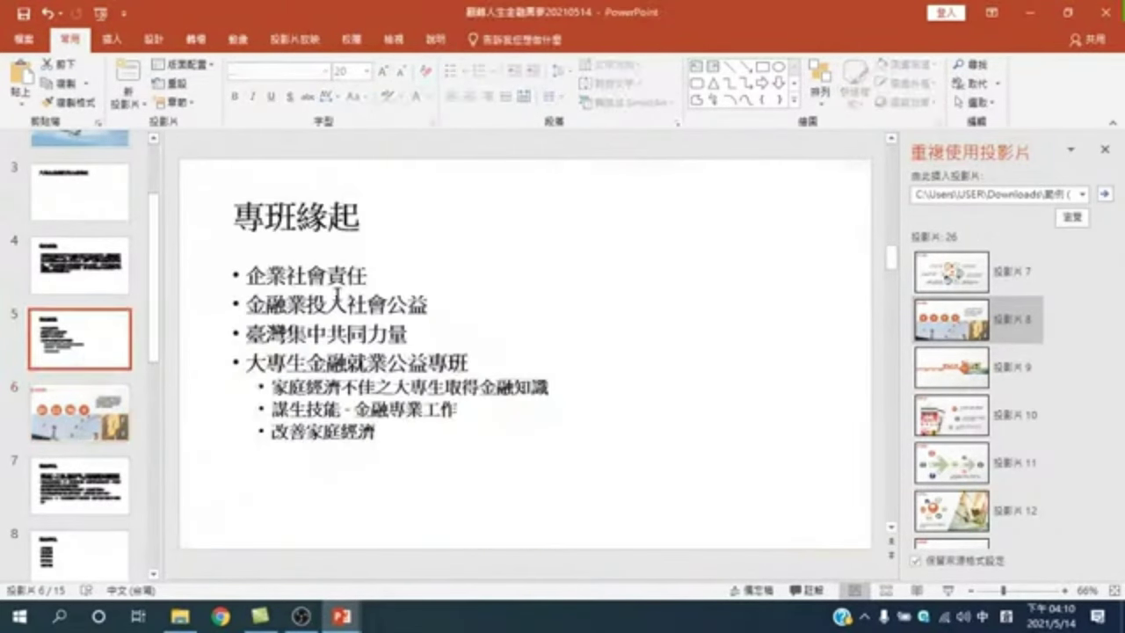
left_click_drag(250, 358, 467, 365)
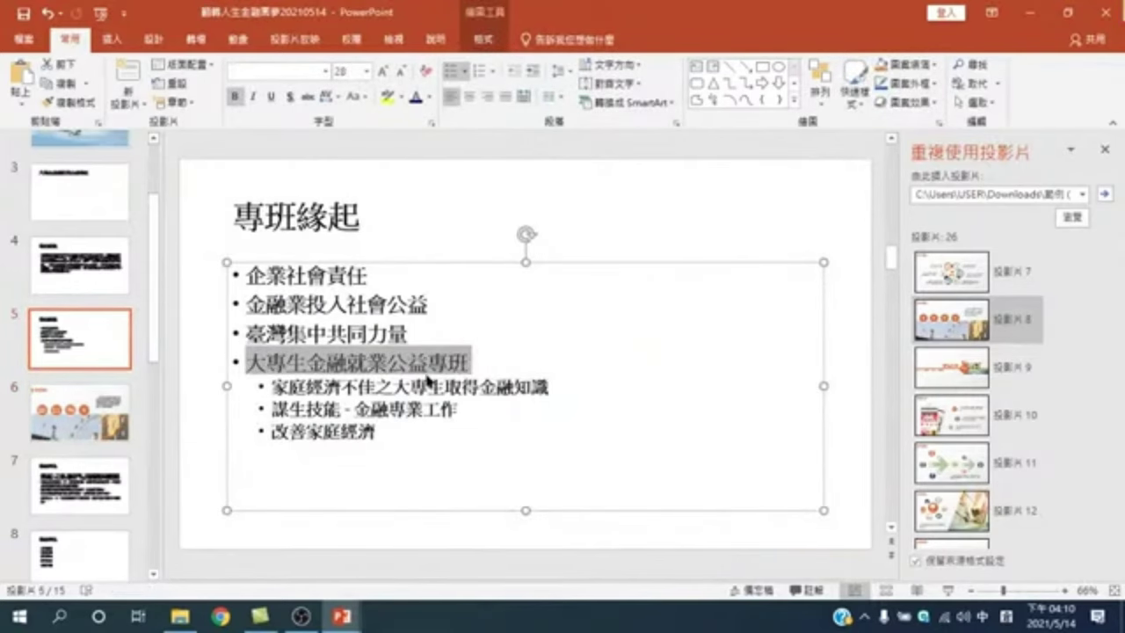
left_click(79, 388)
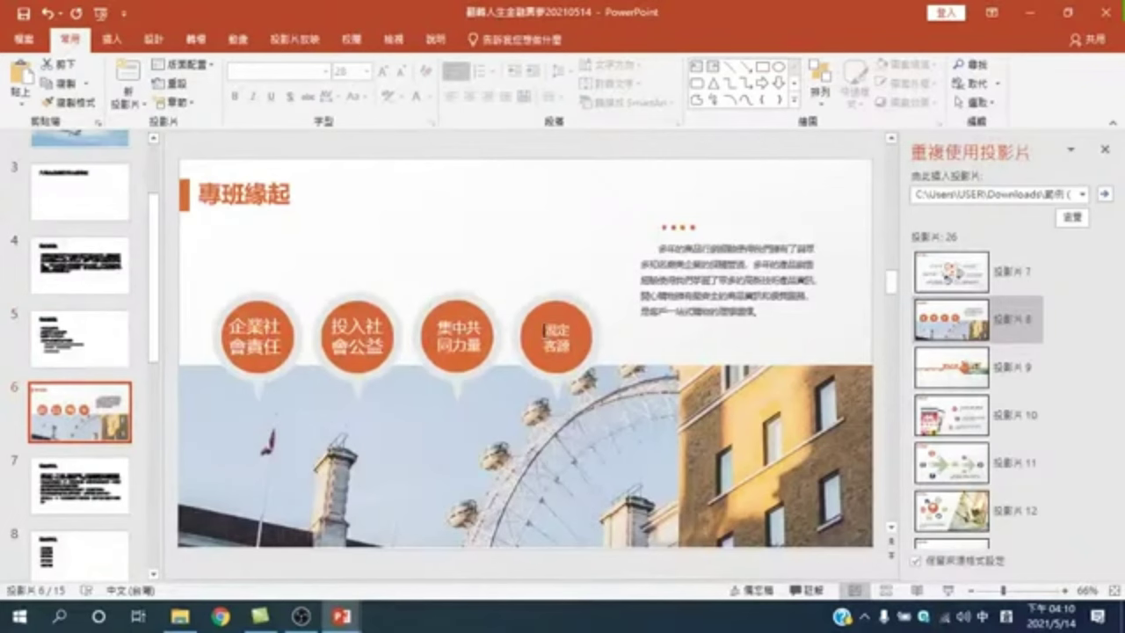
left_click(545, 328)
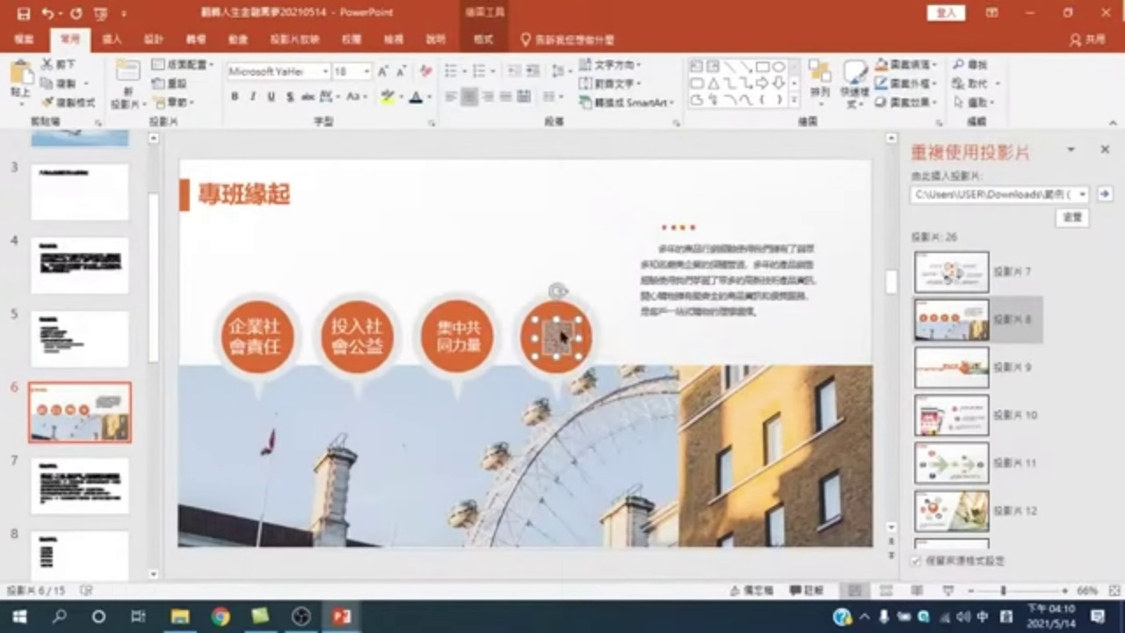
right_click(559, 334)
left_click(670, 314)
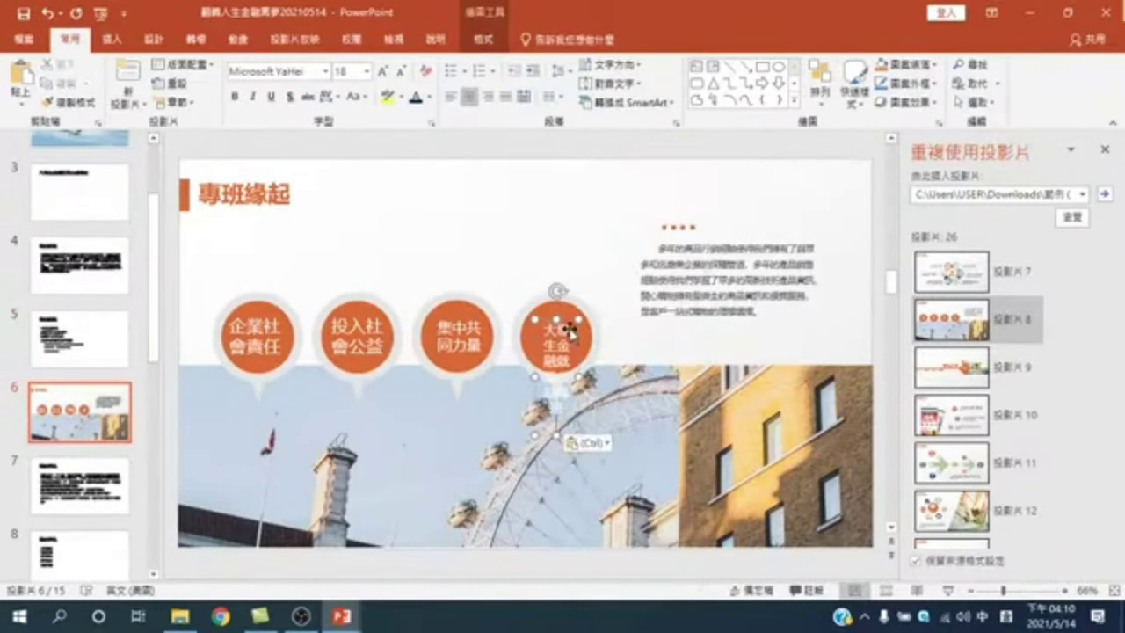
left_click_drag(580, 377, 602, 376)
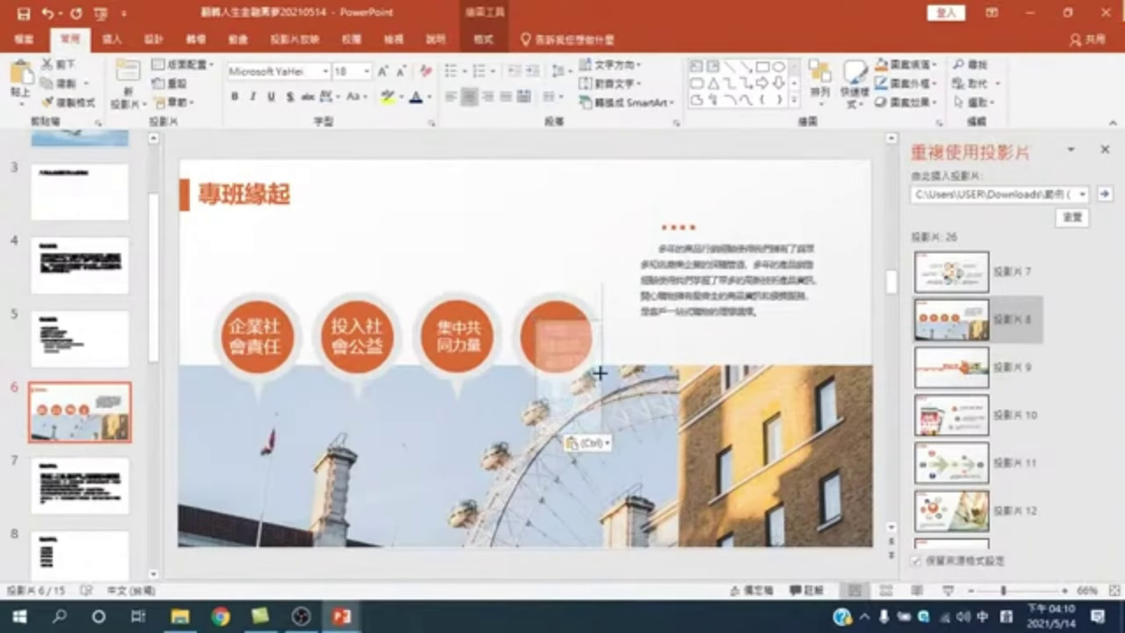
left_click(384, 70)
left_click_drag(535, 314, 537, 310)
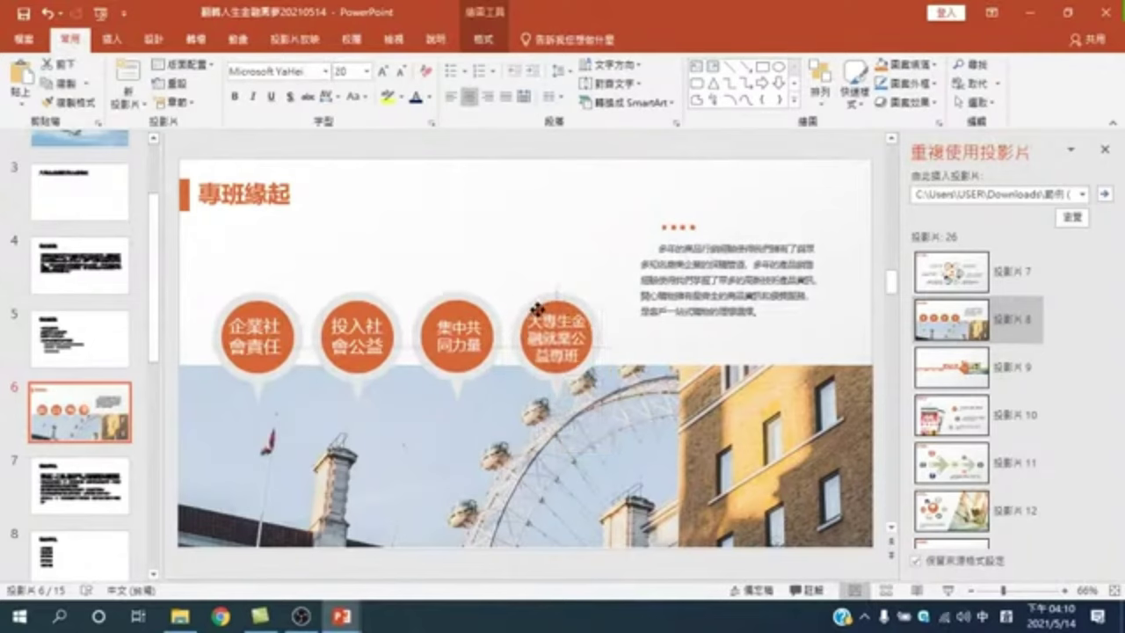
left_click(533, 145)
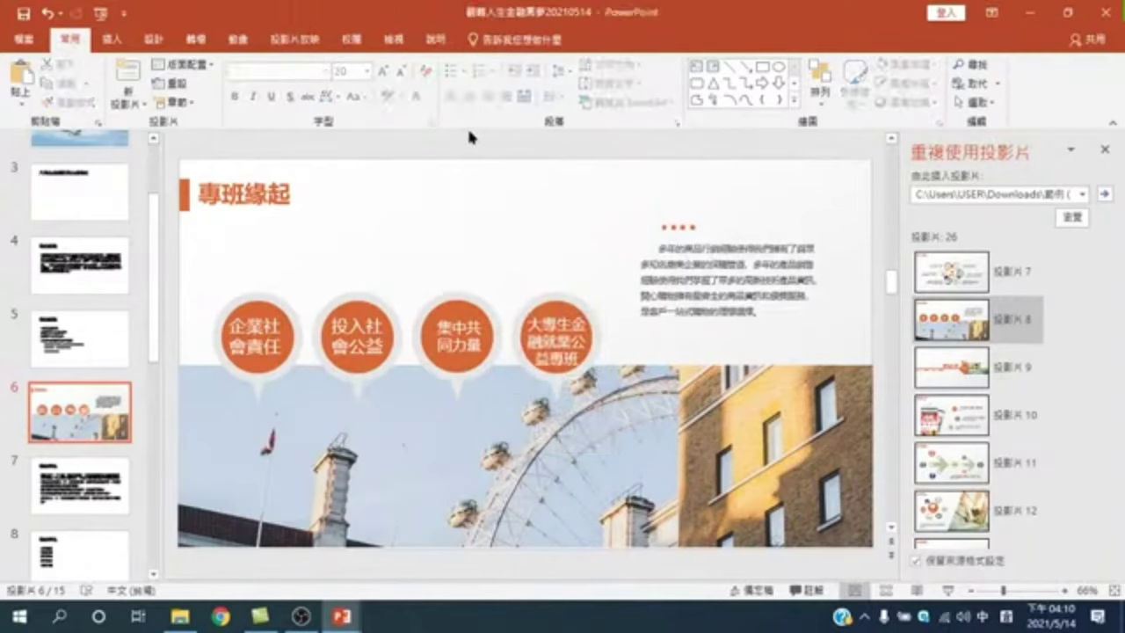
- Browse the slide thumbnails and bring slide 6, 專班緣起, with its Ferris-wheel photo into view
left_click(530, 474)
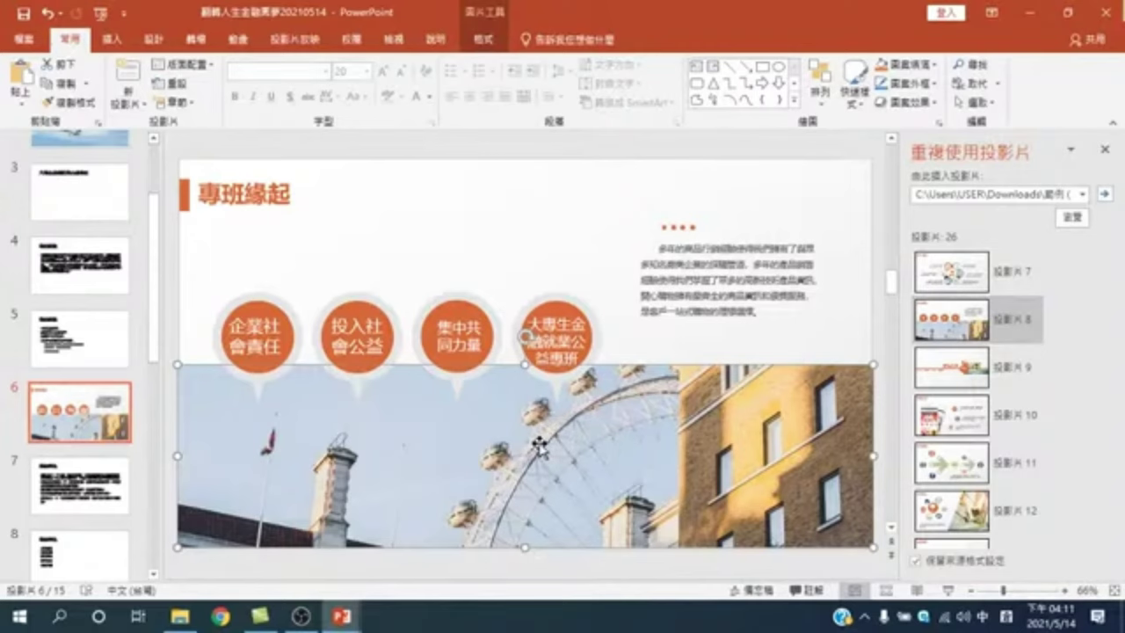
left_click(70, 206)
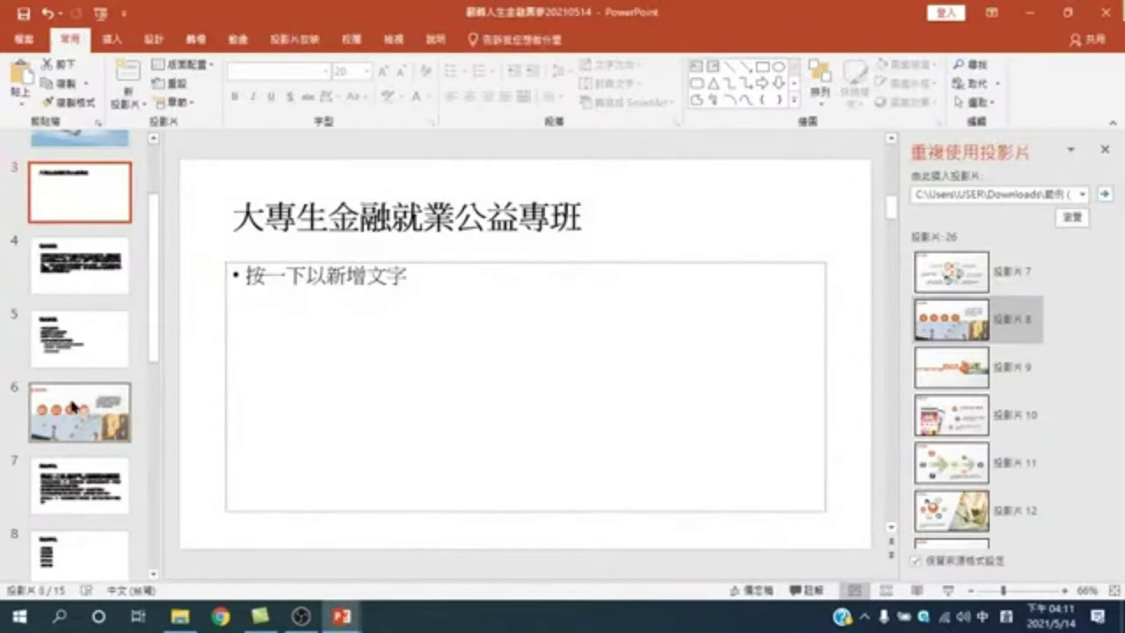
scroll(79, 264, "up", 2)
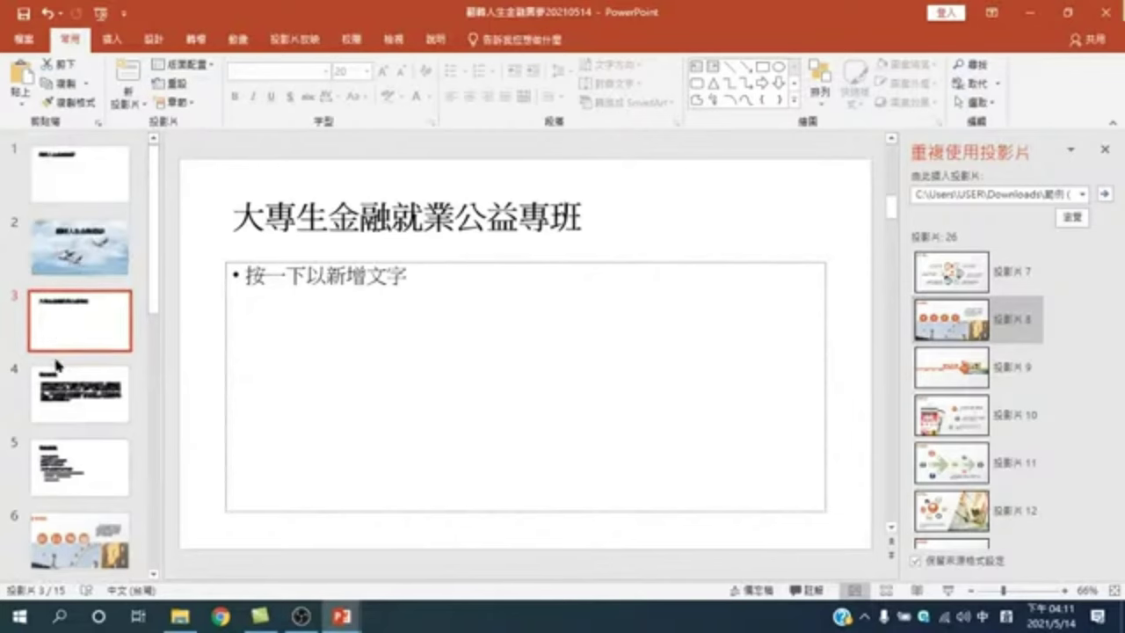
scroll(79, 439, "down", 2)
left_click(85, 448)
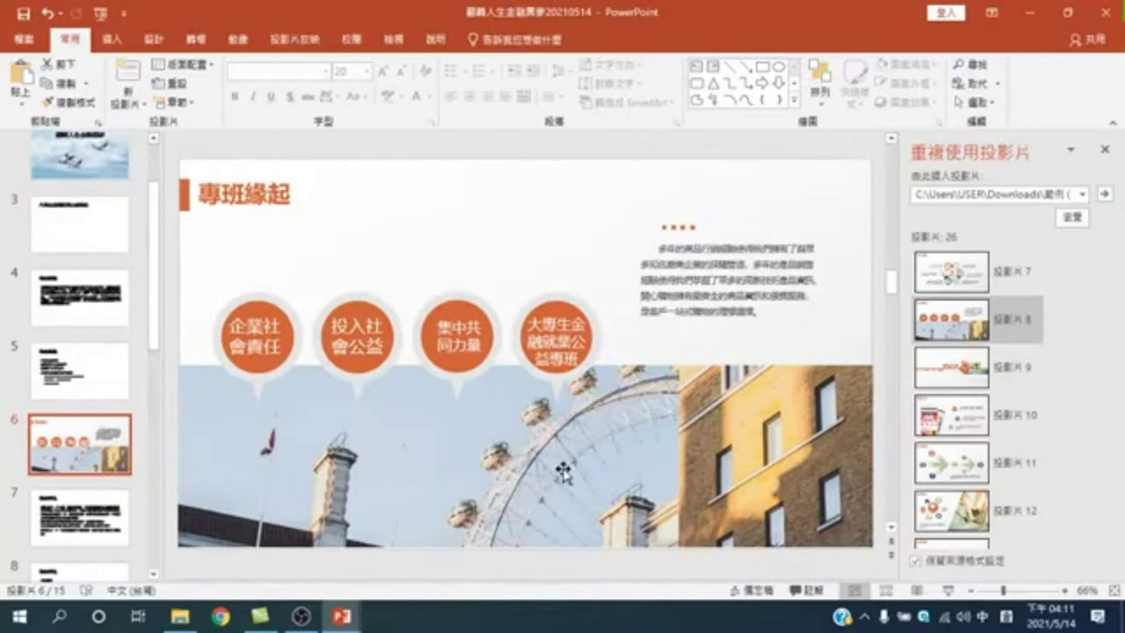
scroll(519, 475, "down", 1)
left_click(87, 443)
- Change the Ferris-wheel photo via an online picture search for 'money'
right_click(557, 446)
mouse_move(688, 243)
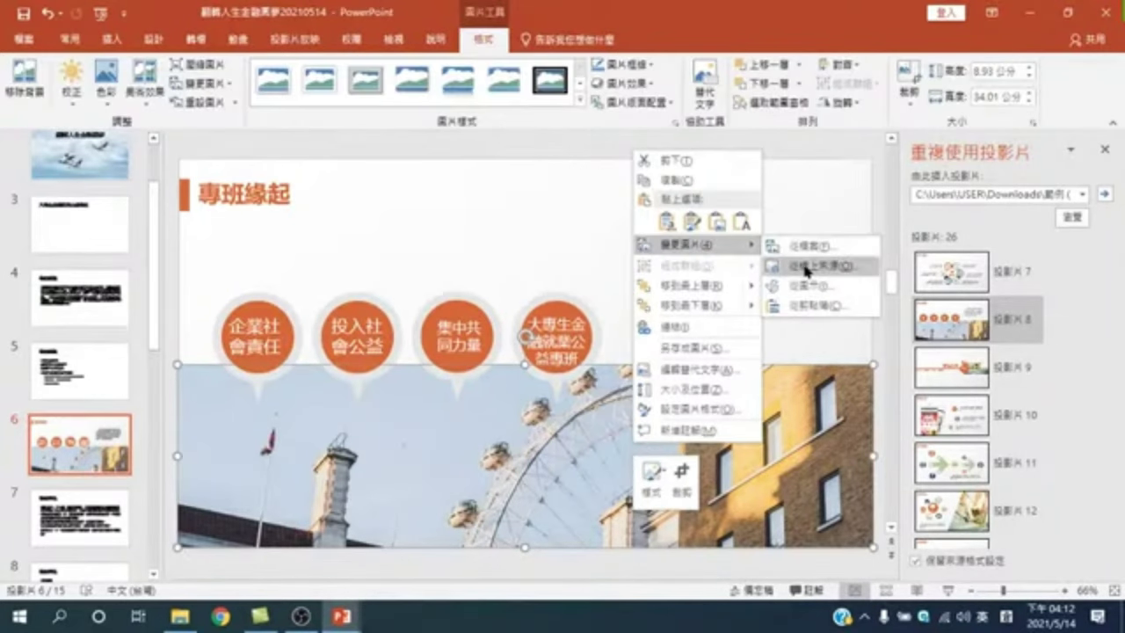
right_click(576, 464)
mouse_move(635, 261)
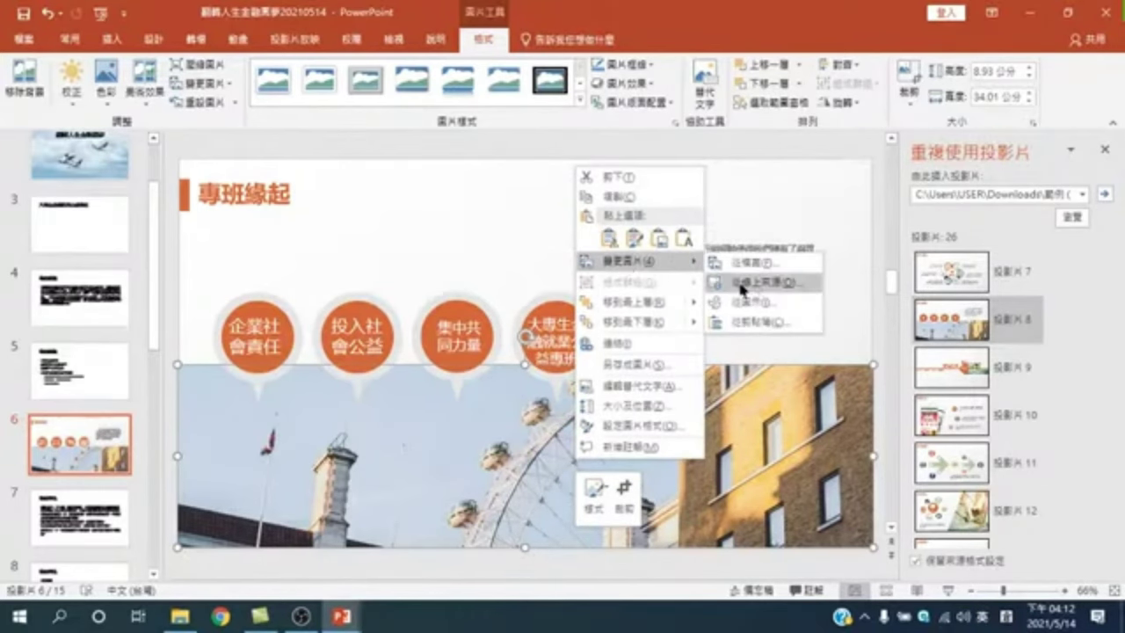
left_click(752, 284)
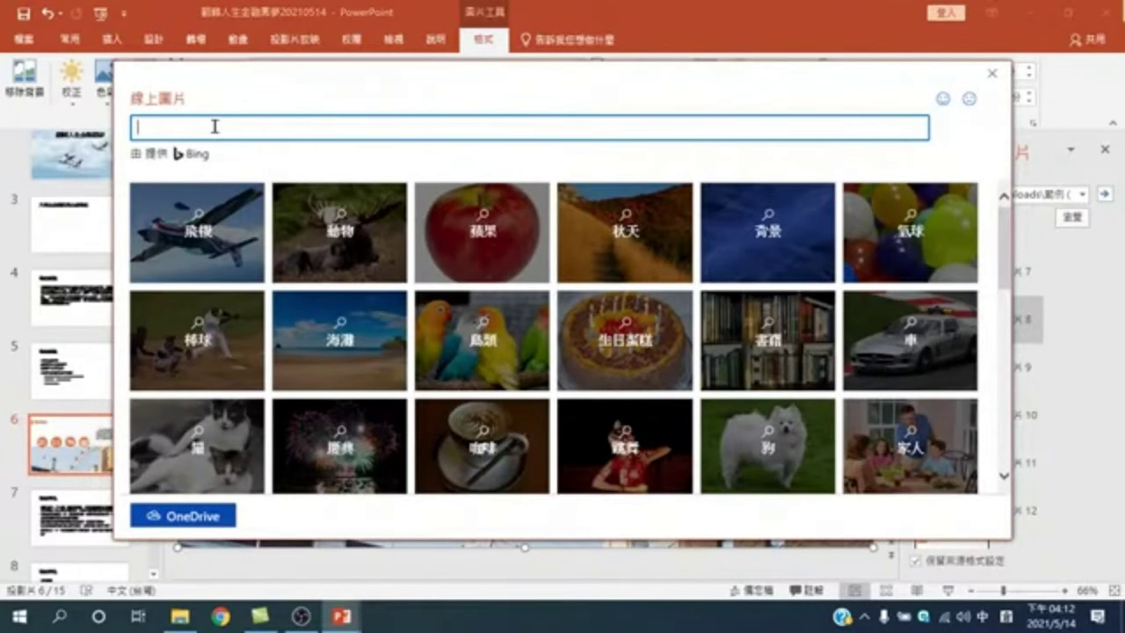
type("高鐵")
key("BackSpace")
key("BackSpace")
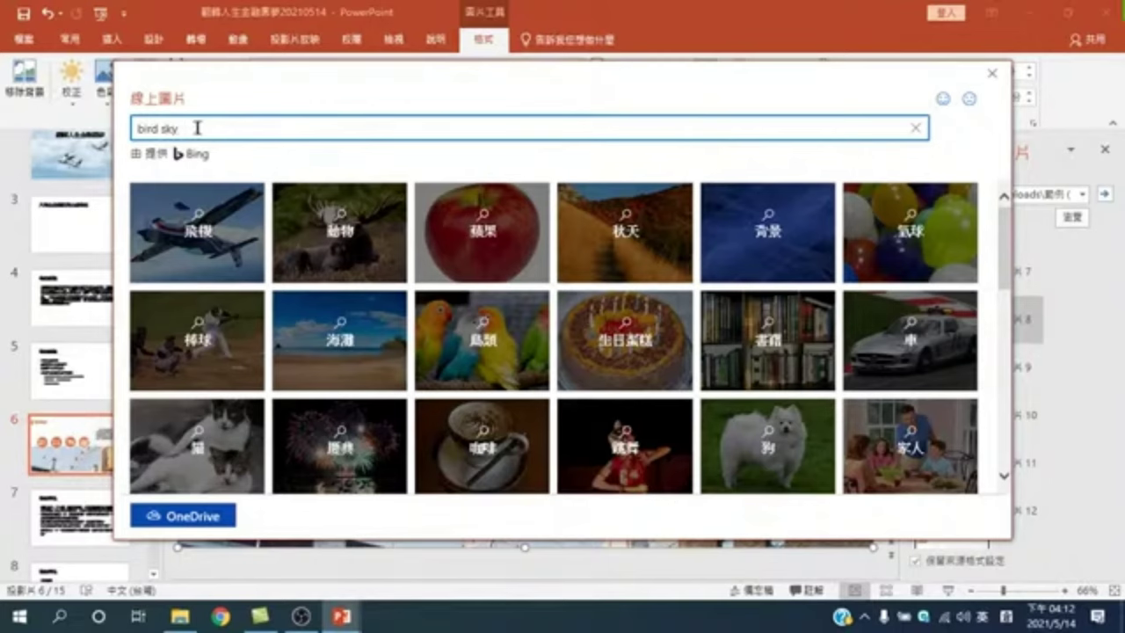
left_click_drag(194, 129, 65, 125)
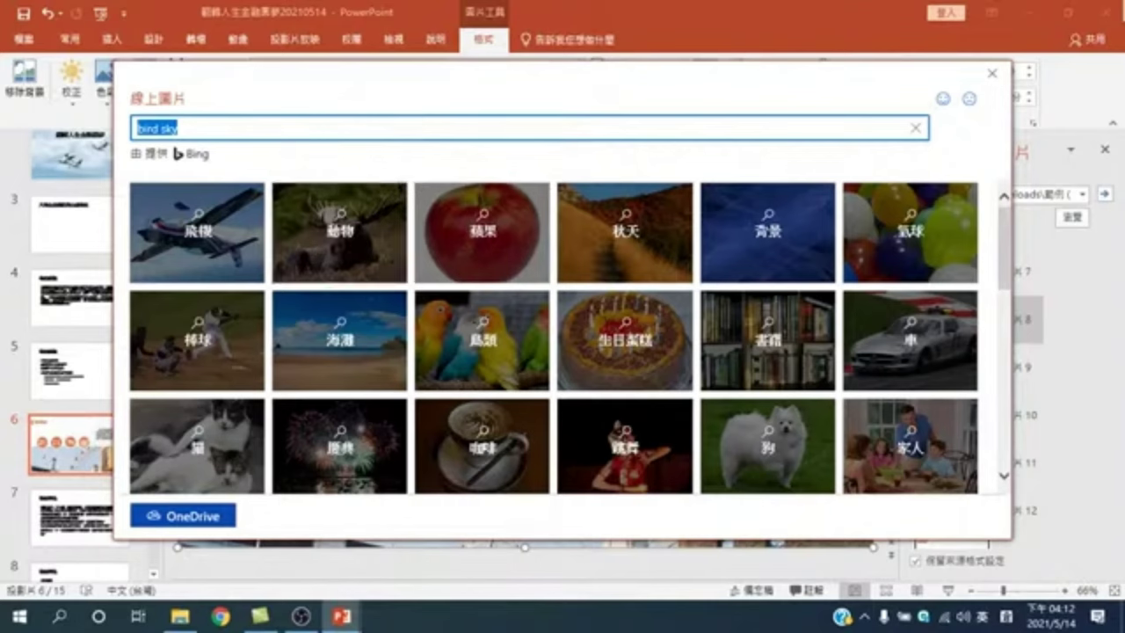
type("mone")
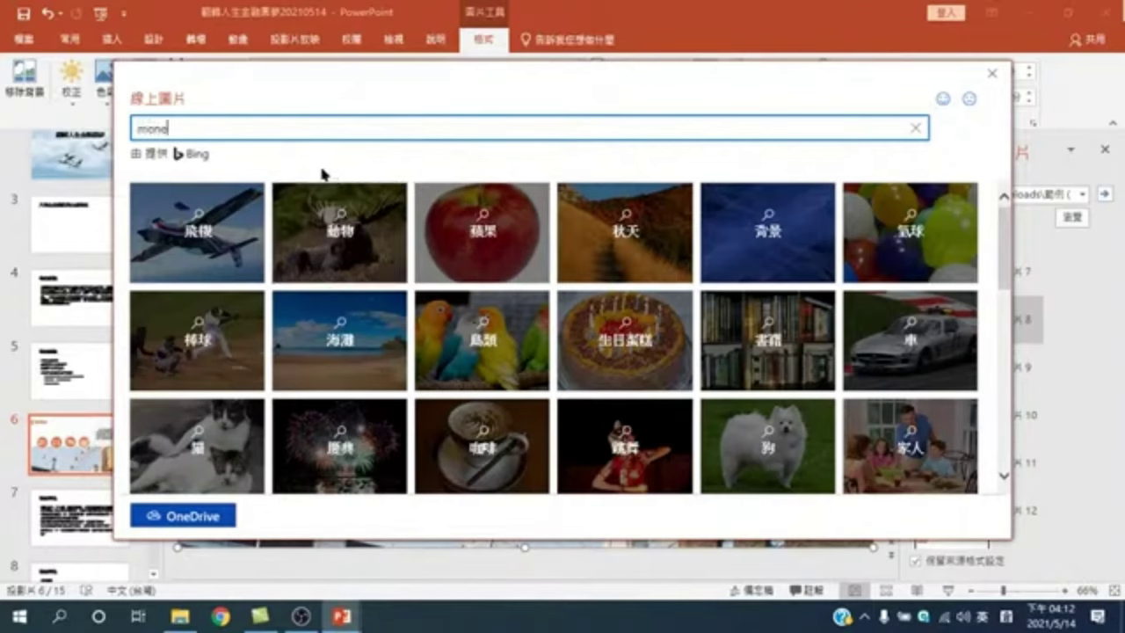
type("y course")
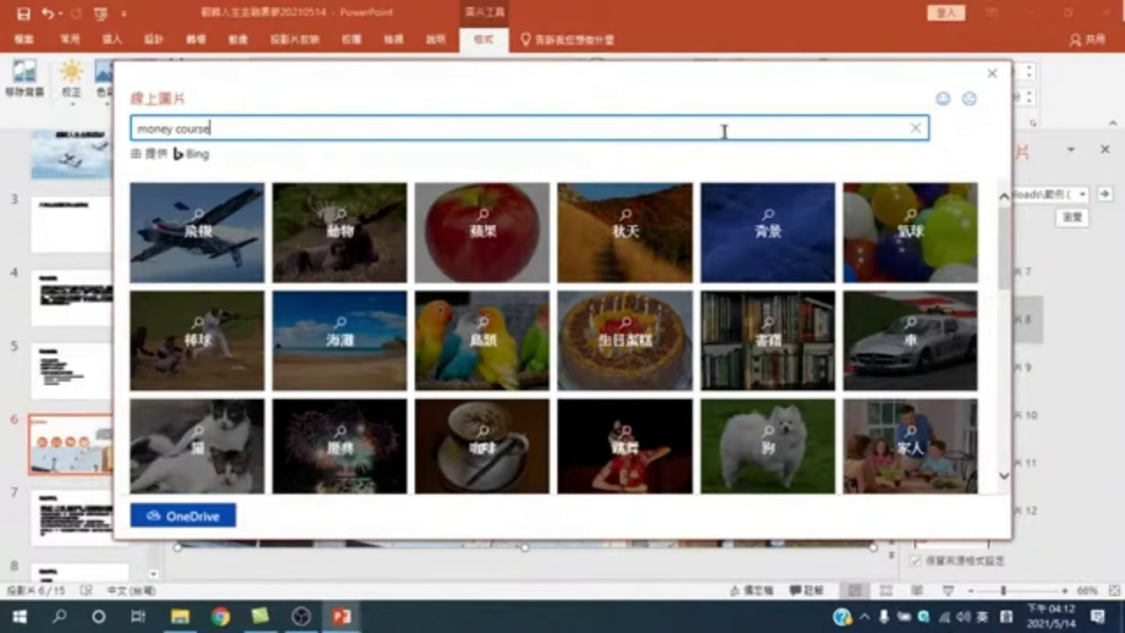
key("Return")
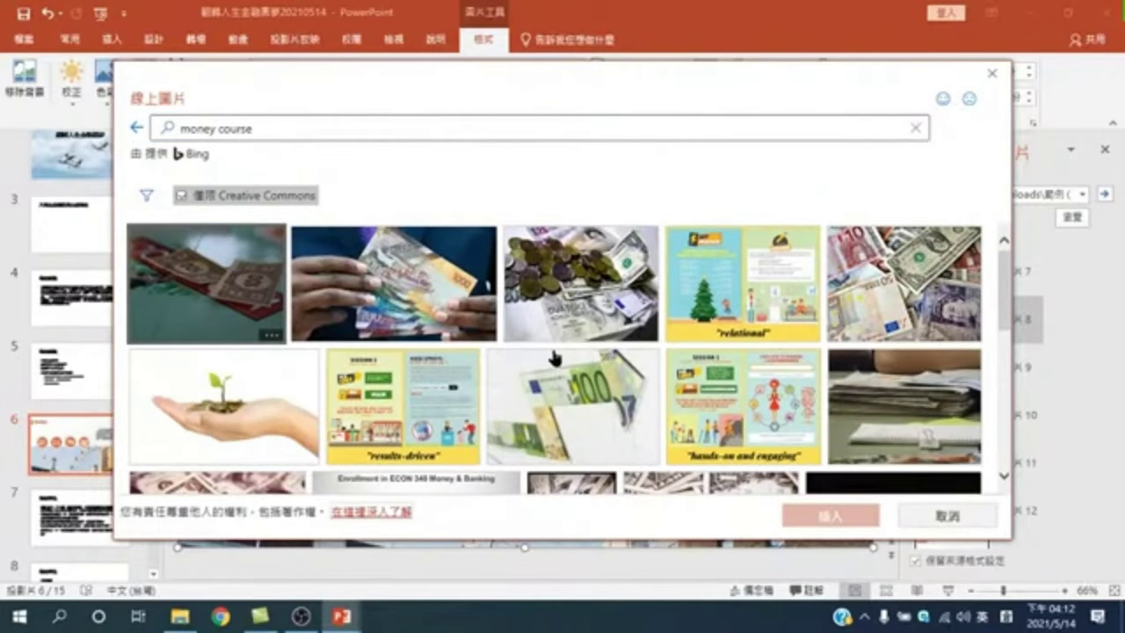
- Pick the coin stacks with sprouting seedlings image from the results and insert it
scroll(555, 361, "down", 1)
scroll(567, 365, "up", 1)
scroll(589, 369, "down", 1)
scroll(584, 373, "down", 1)
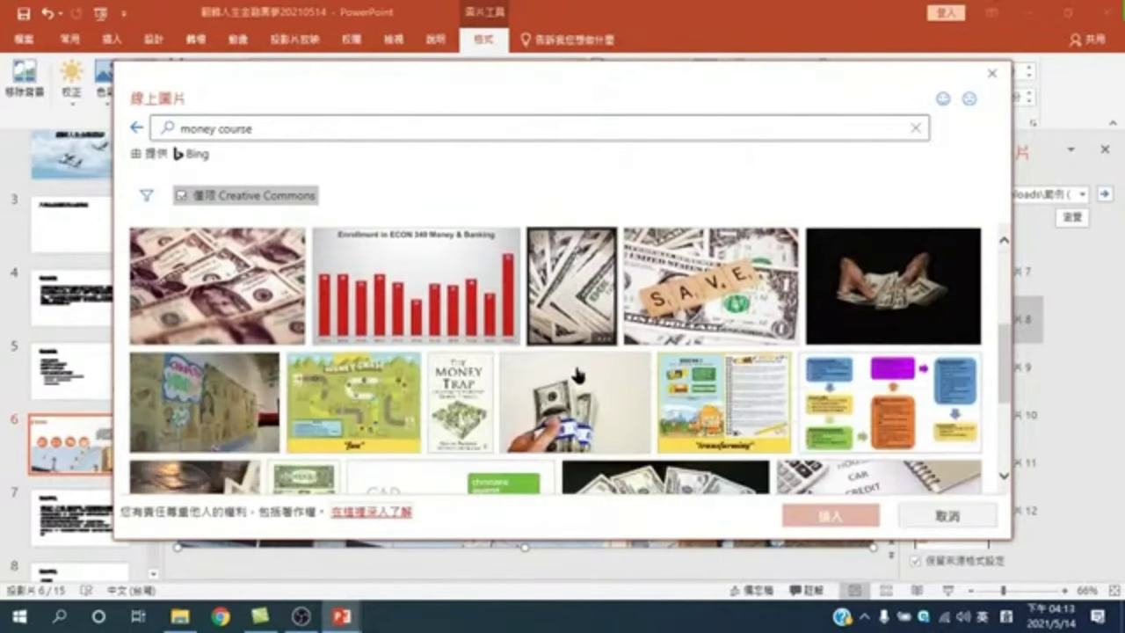
scroll(580, 376, "down", 1)
scroll(575, 373, "down", 1)
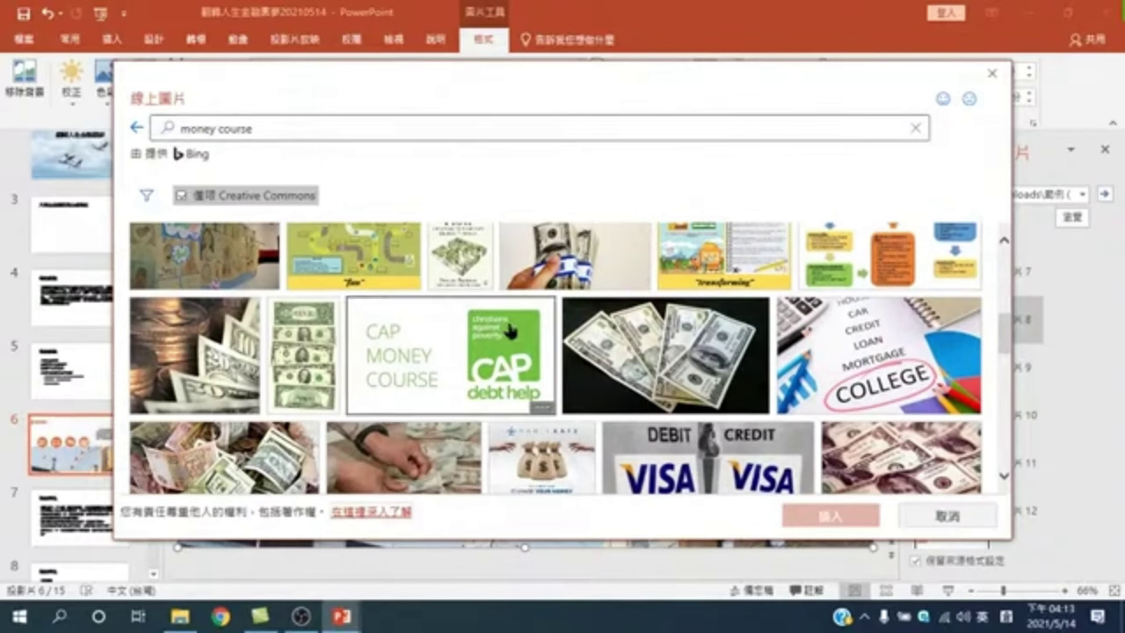
left_click(167, 126)
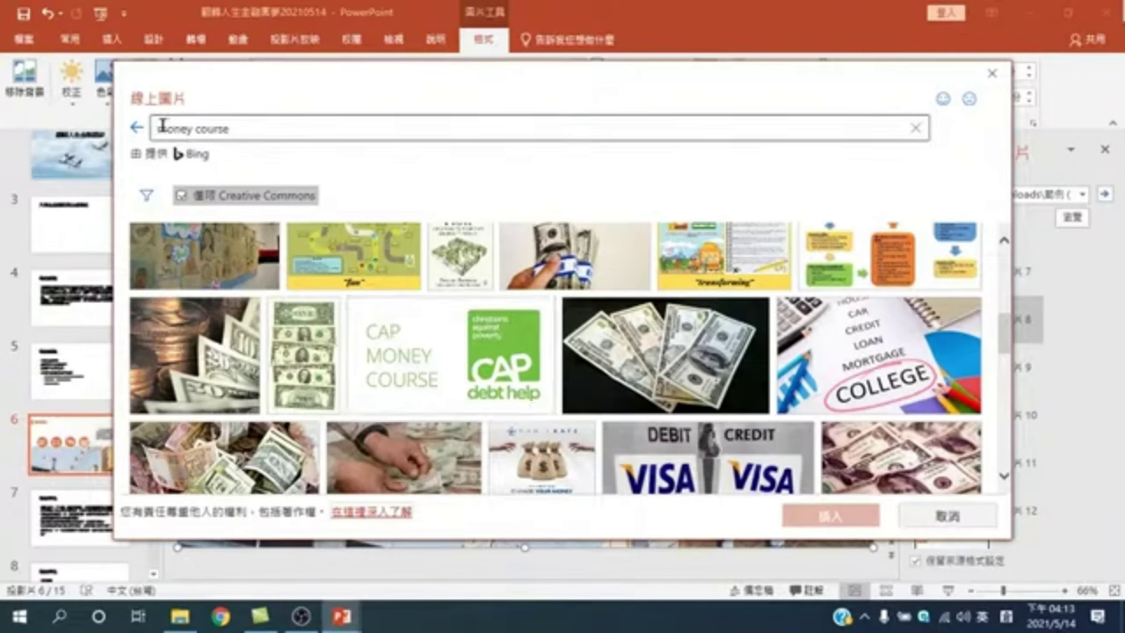
left_click(174, 183)
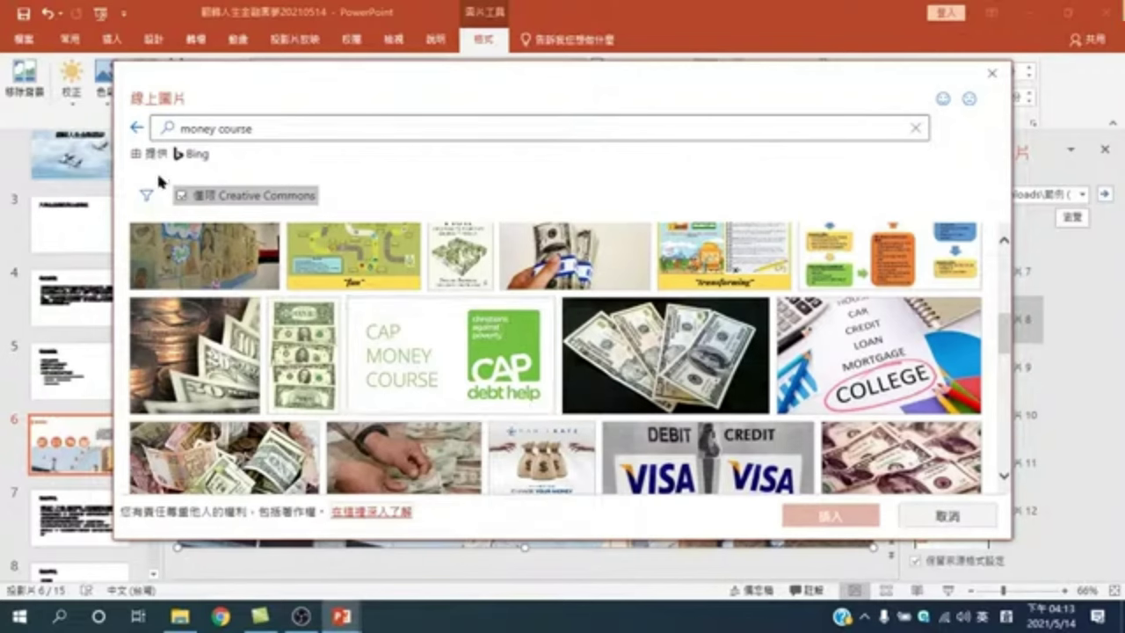
left_click(209, 141)
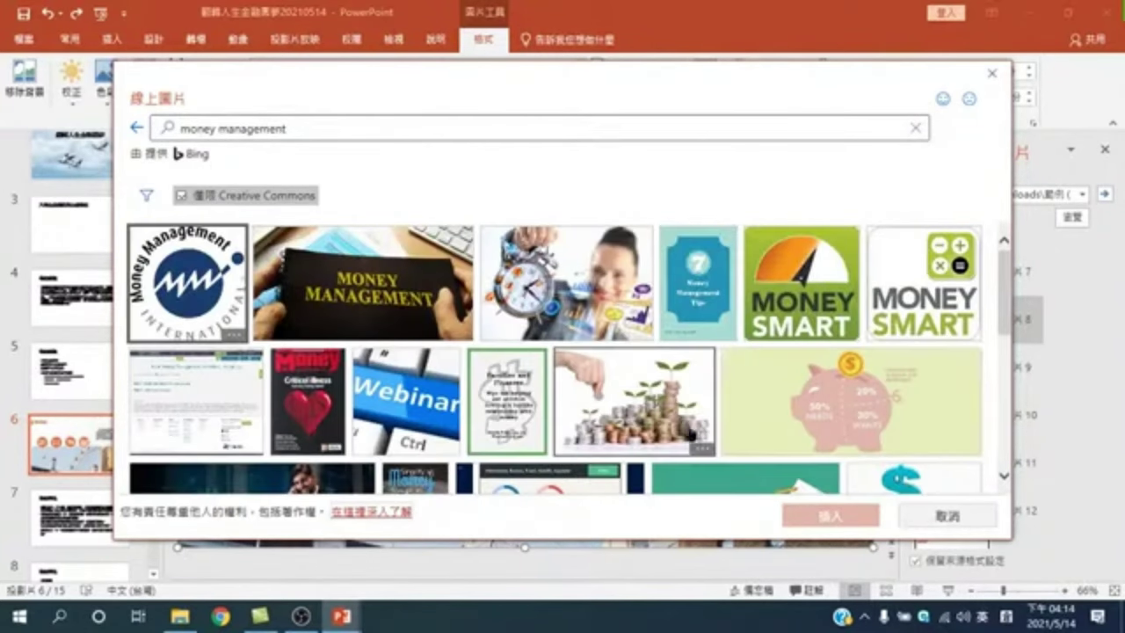
scroll(642, 429, "down", 2)
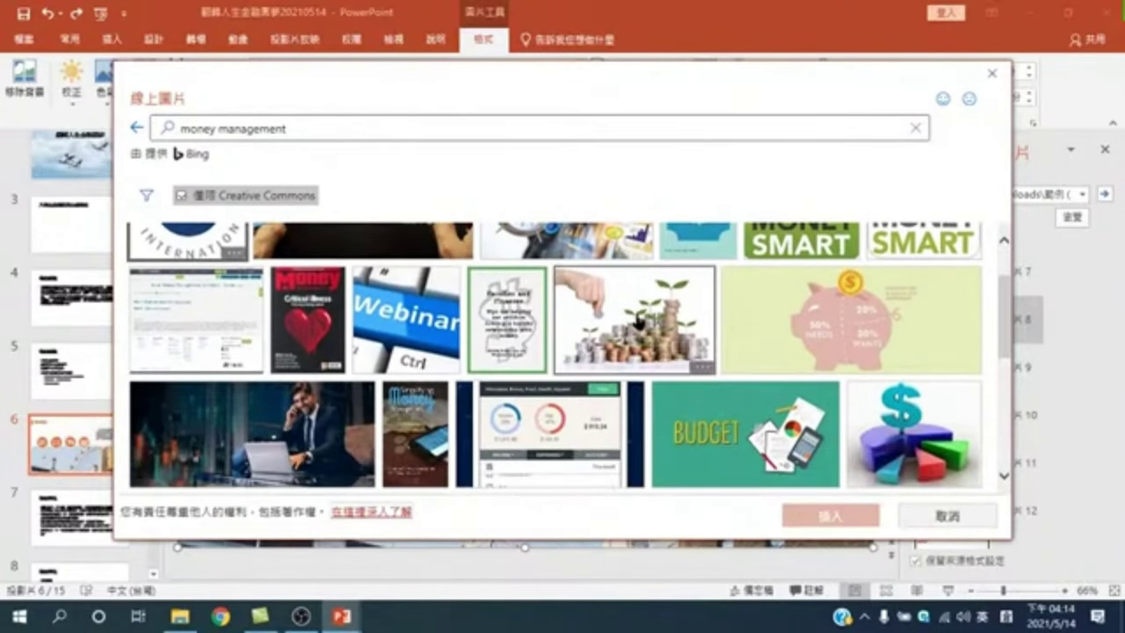
left_click(634, 318)
left_click(835, 515)
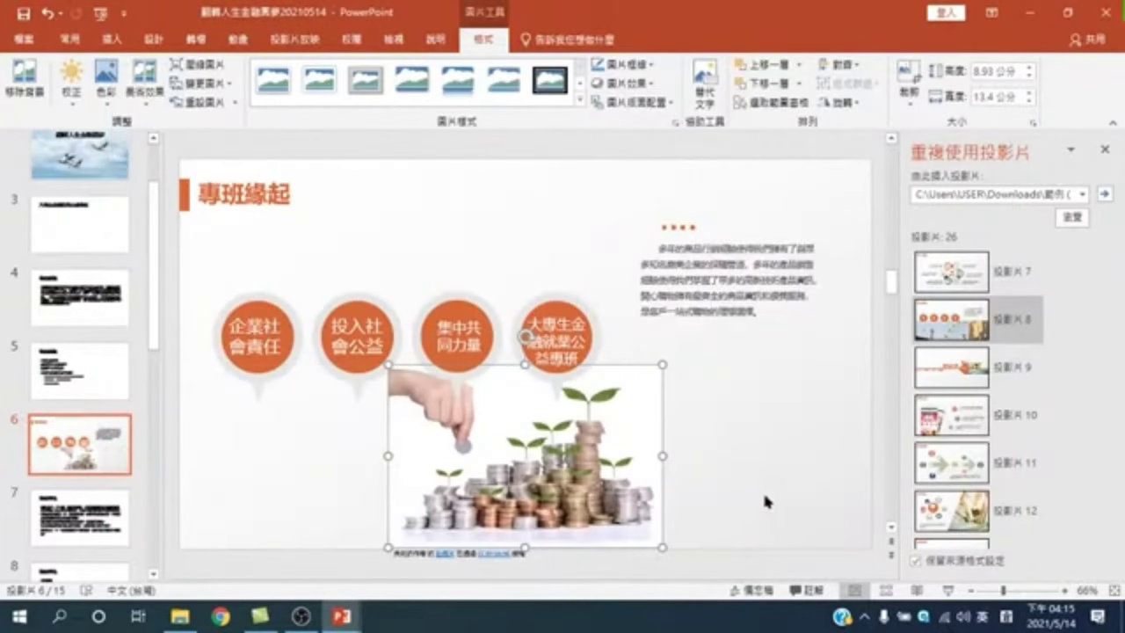
- Stretch the coin picture across the full slide width and up to the circles
left_click_drag(661, 452, 673, 456)
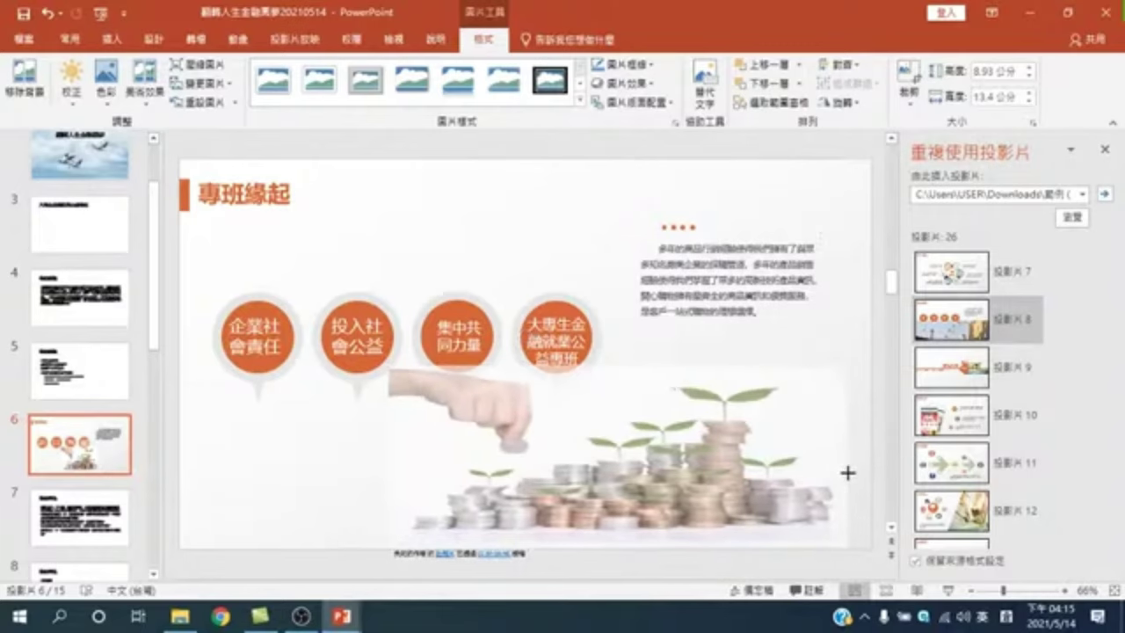
left_click_drag(543, 479, 328, 478)
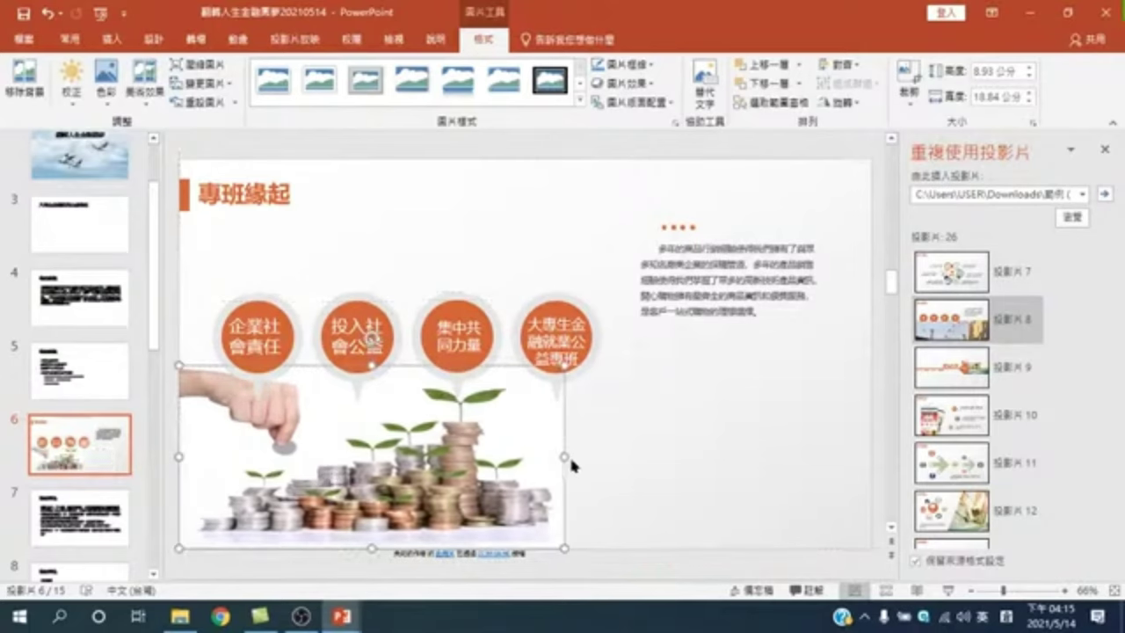
left_click_drag(560, 454, 868, 494)
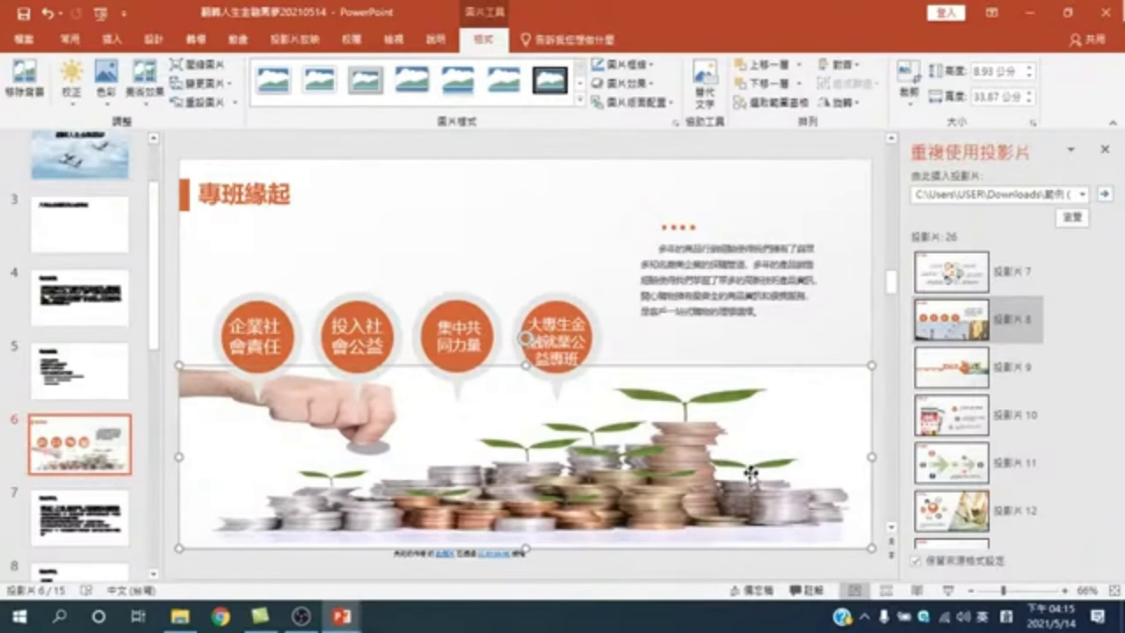
left_click_drag(526, 365, 530, 334)
left_click(632, 323)
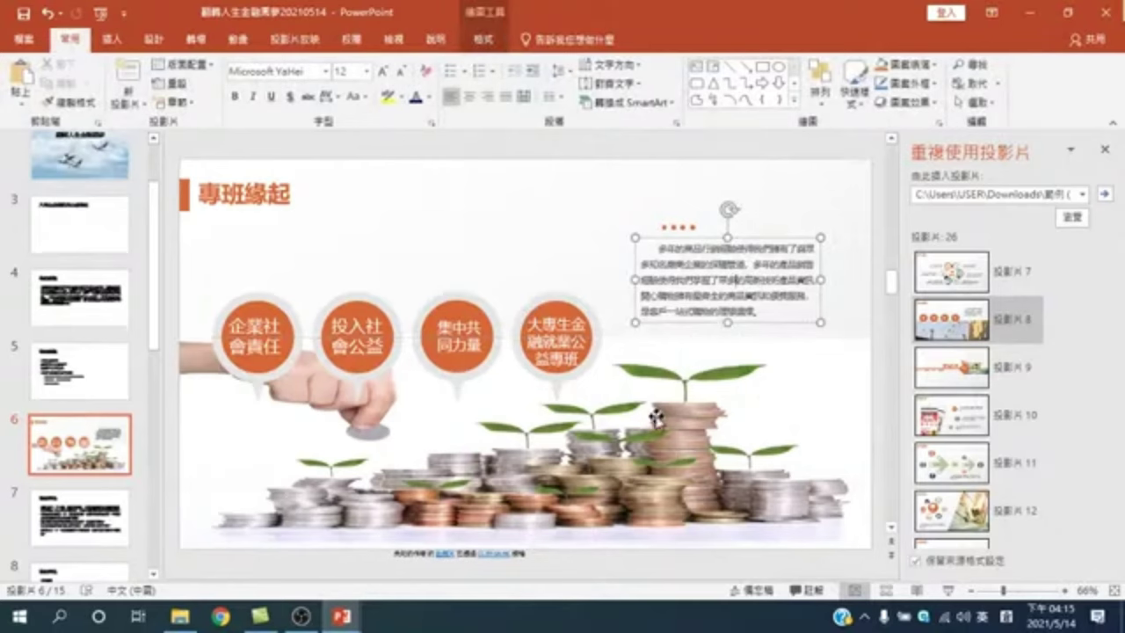
- Apply a black-frame picture style to the coin picture and lower its top edge slightly
double_click(649, 409)
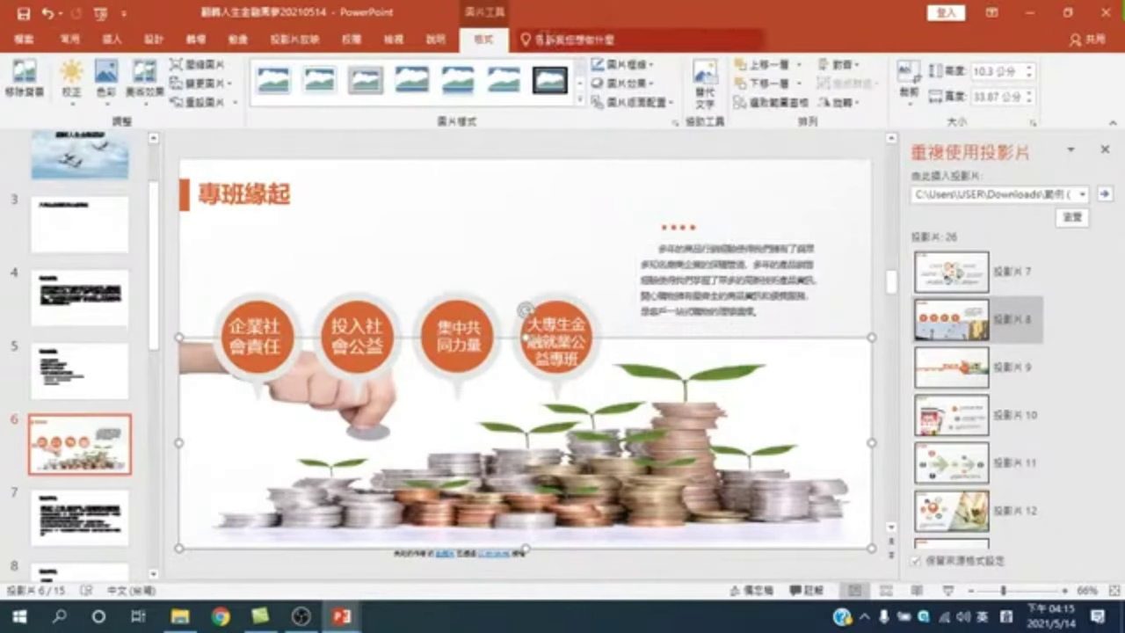
left_click(580, 85)
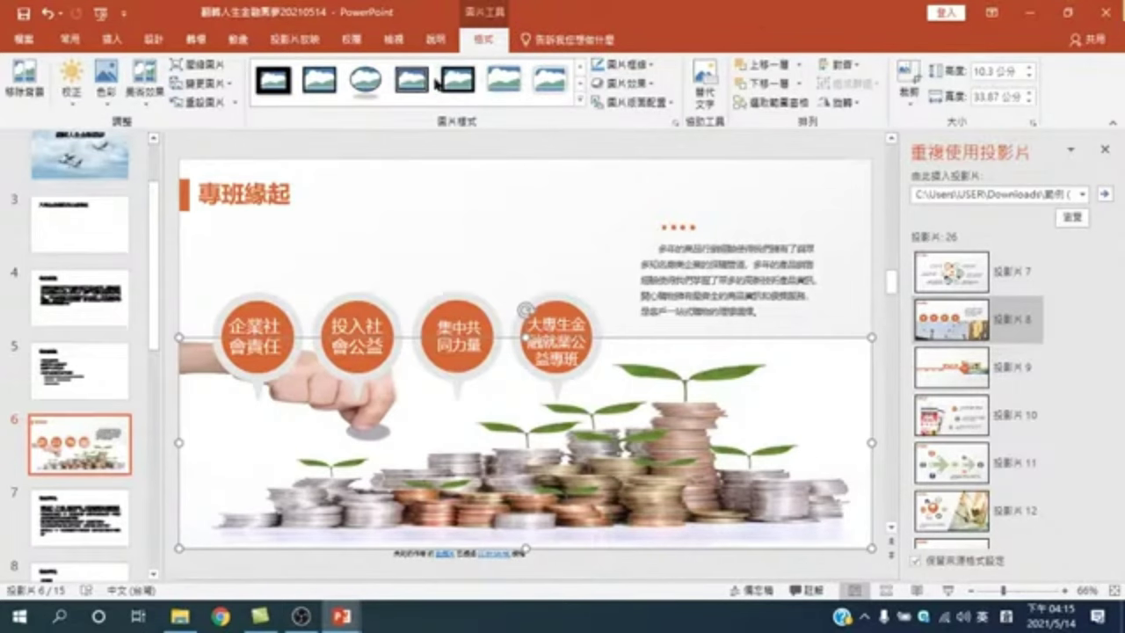
left_click(319, 79)
left_click(433, 163)
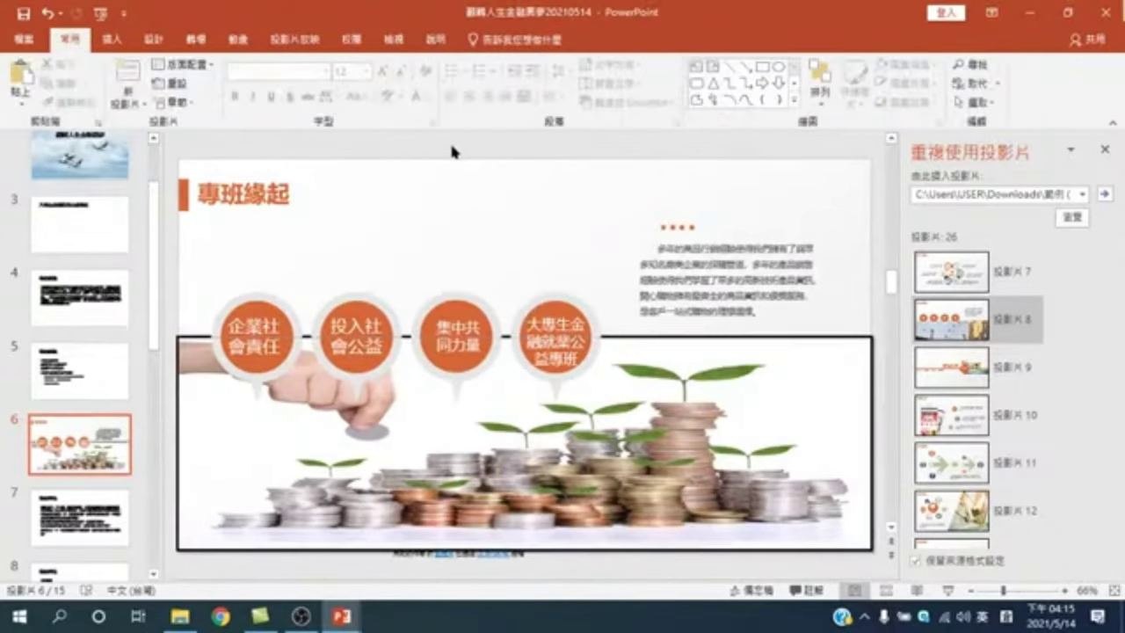
left_click(648, 335)
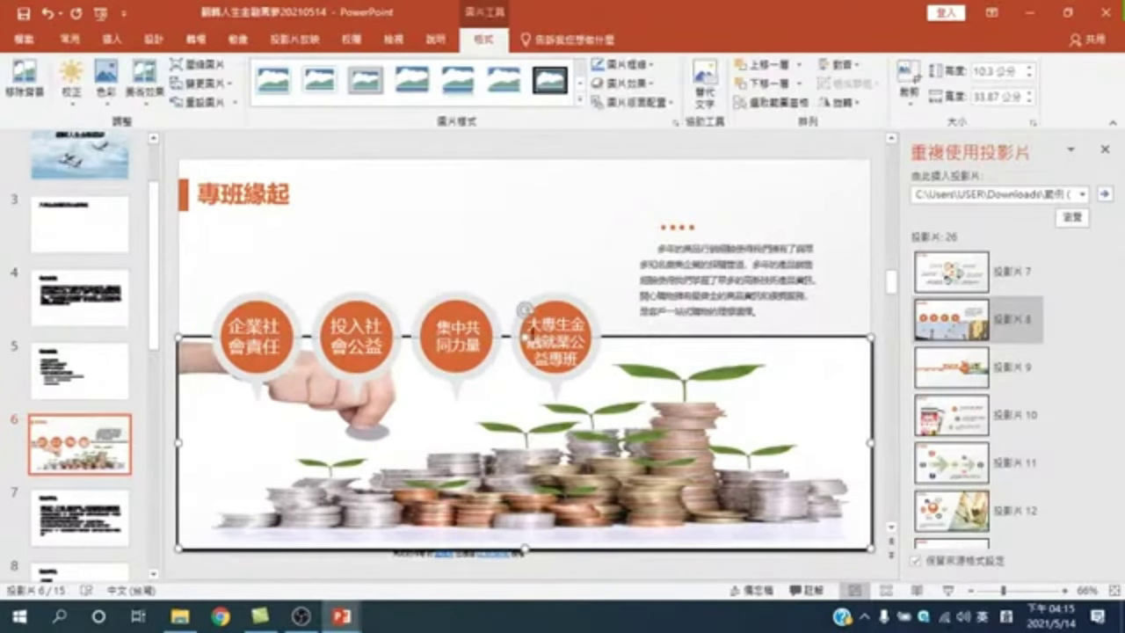
left_click_drag(525, 336, 525, 342)
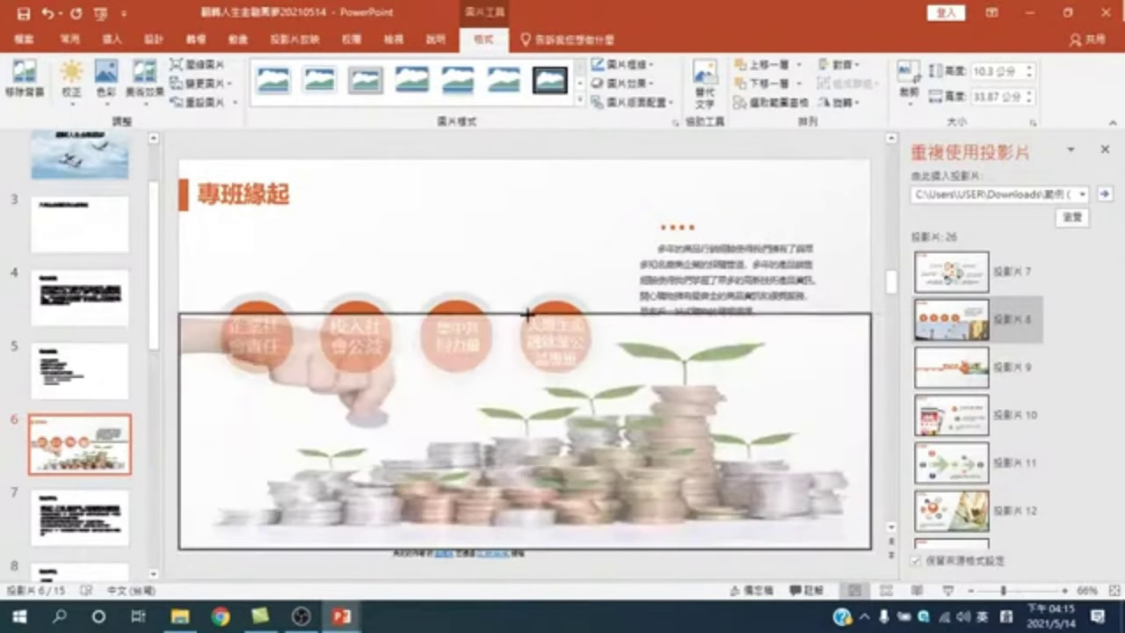